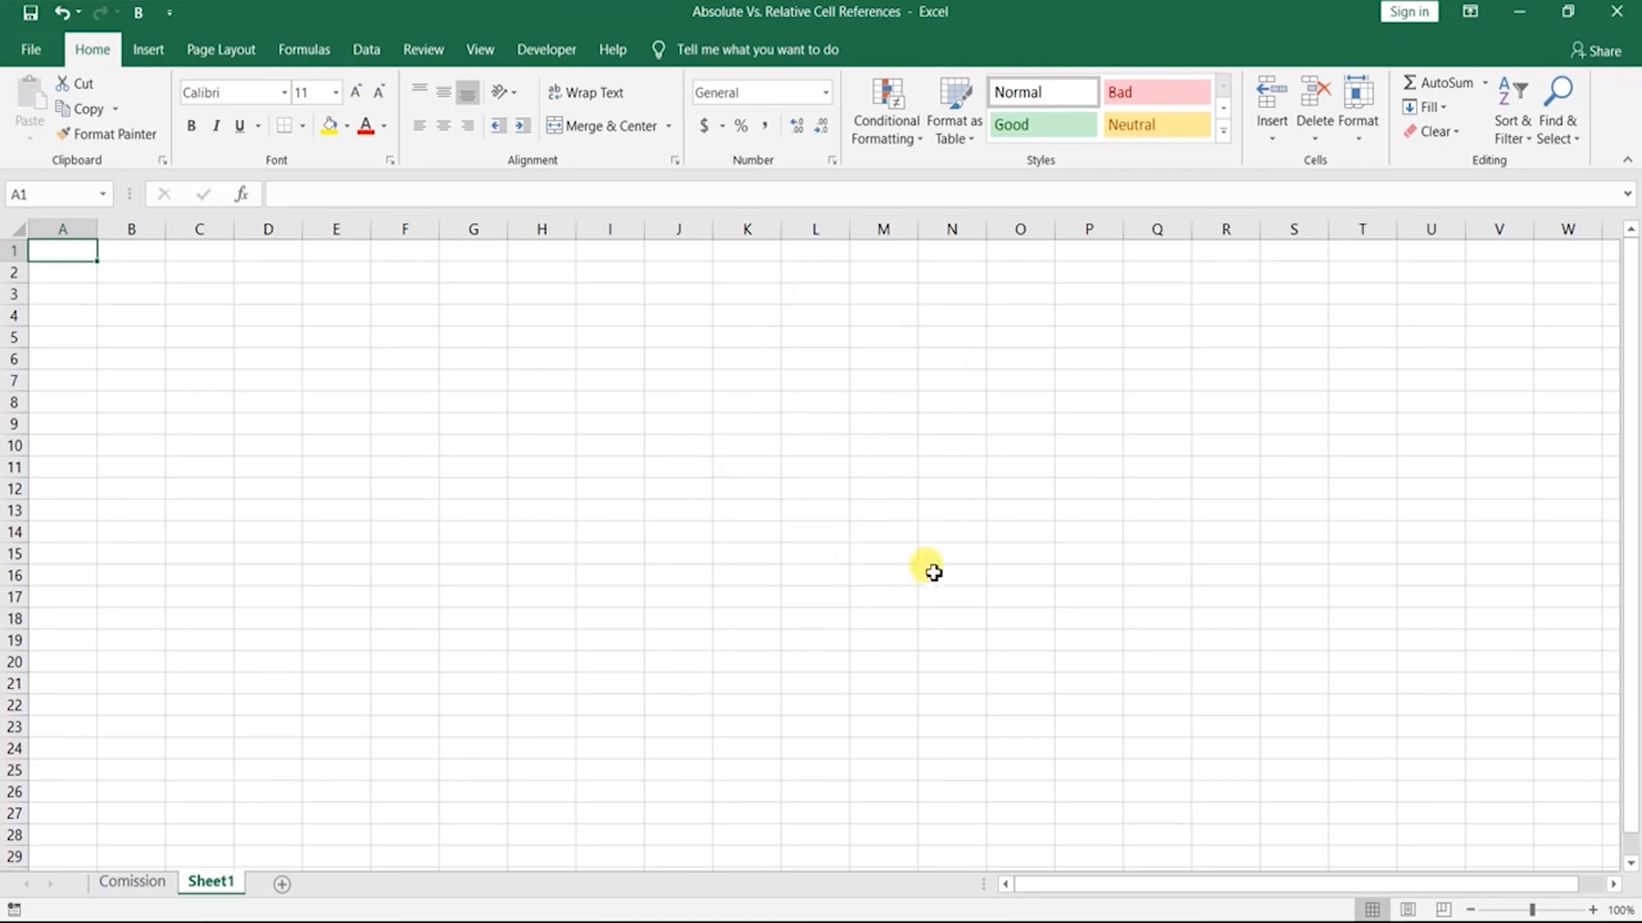
- Open the Comission sheet and review each sales manager's percentage in the Commision % column
left_click(131, 881)
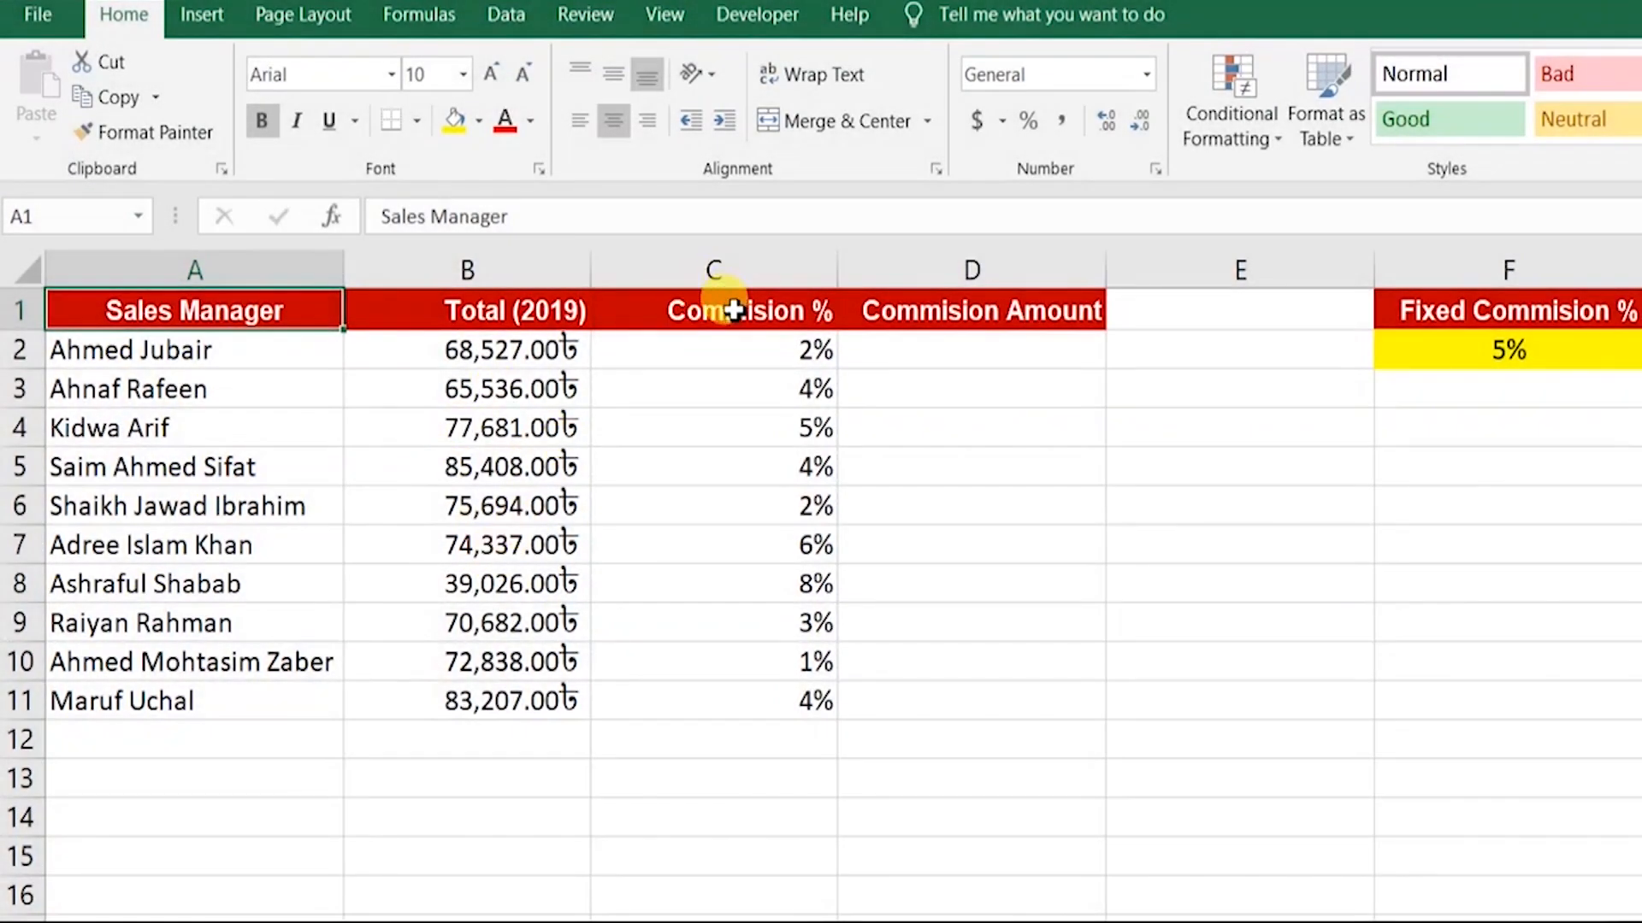
left_click(733, 309)
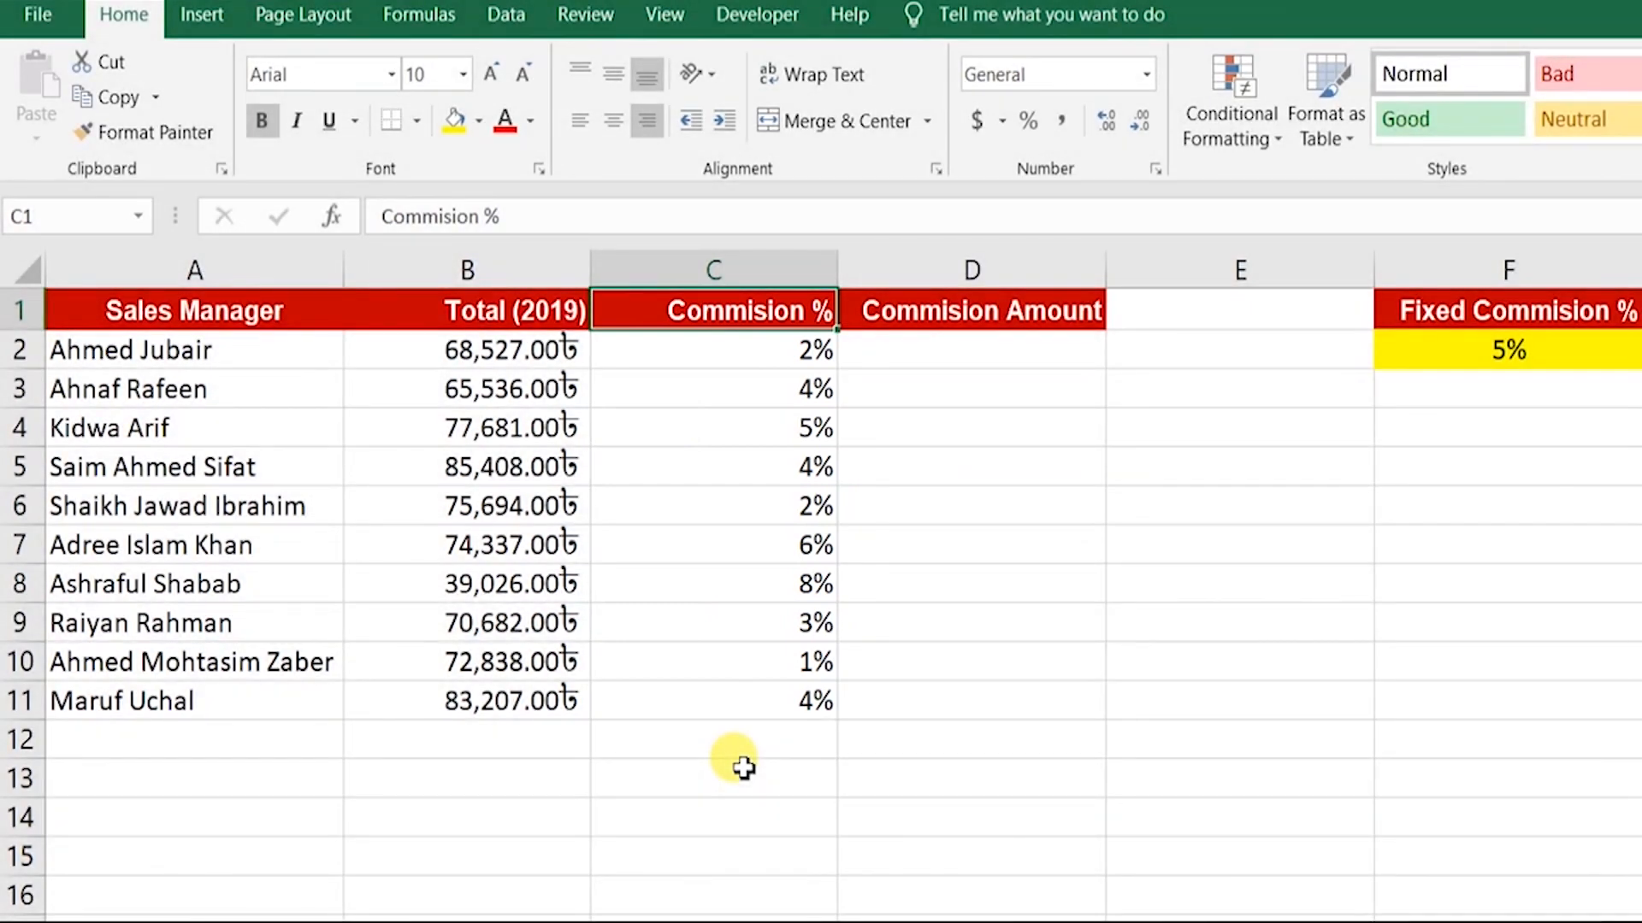
key("Down")
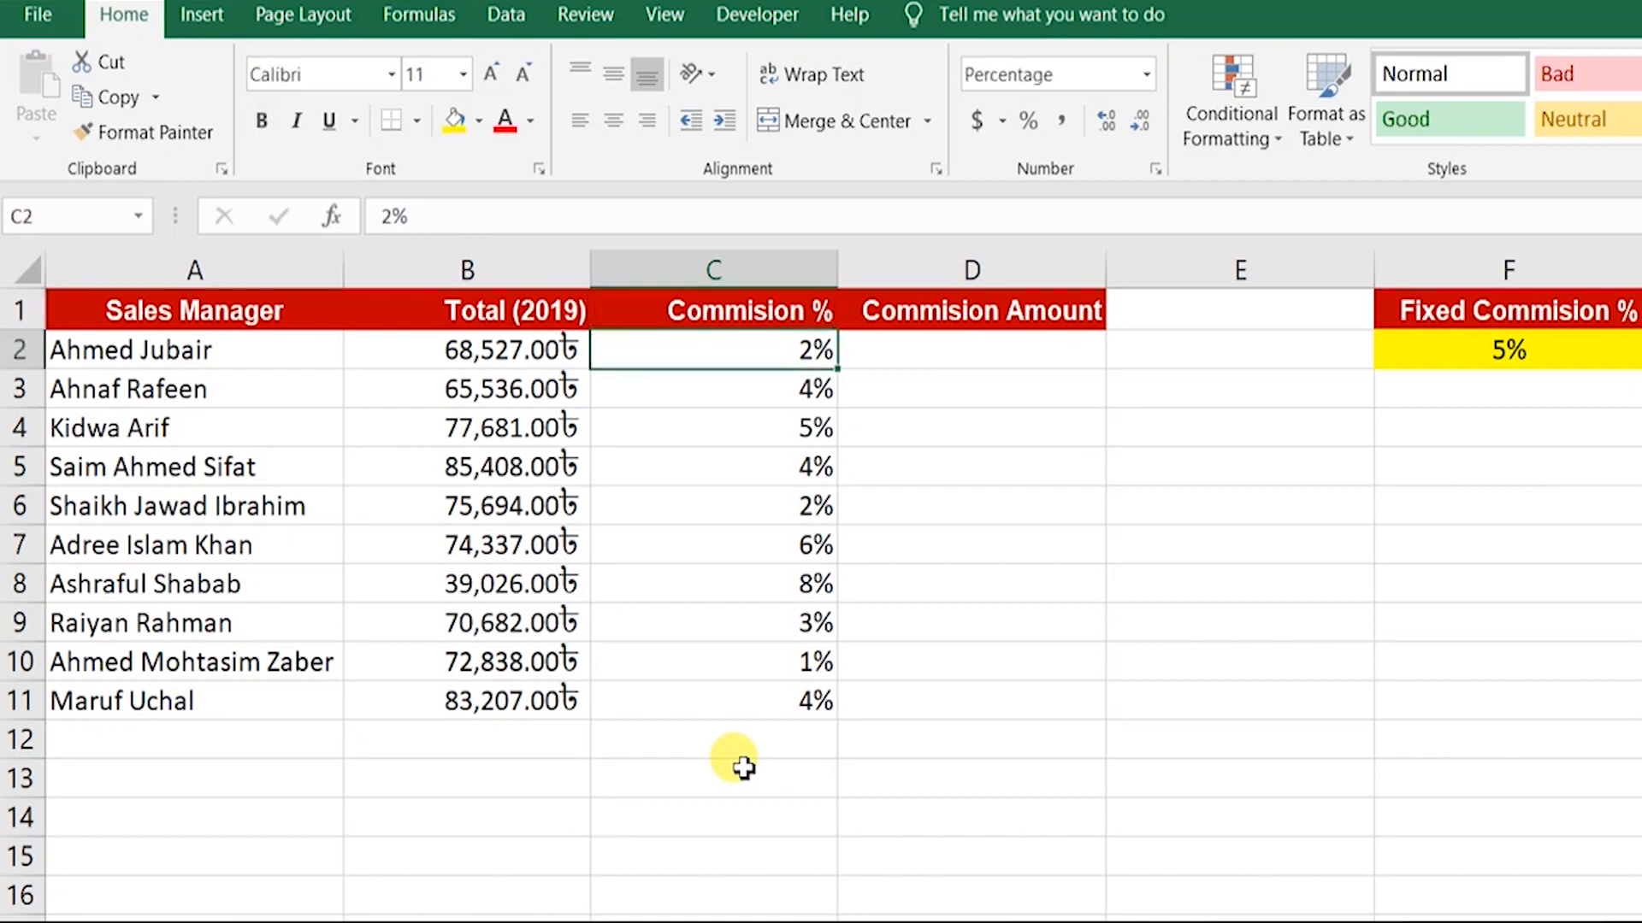
key("Down")
key("Down")
key("Down")
key("Down")
key("Down")
key("Down")
key("Down")
key("Down")
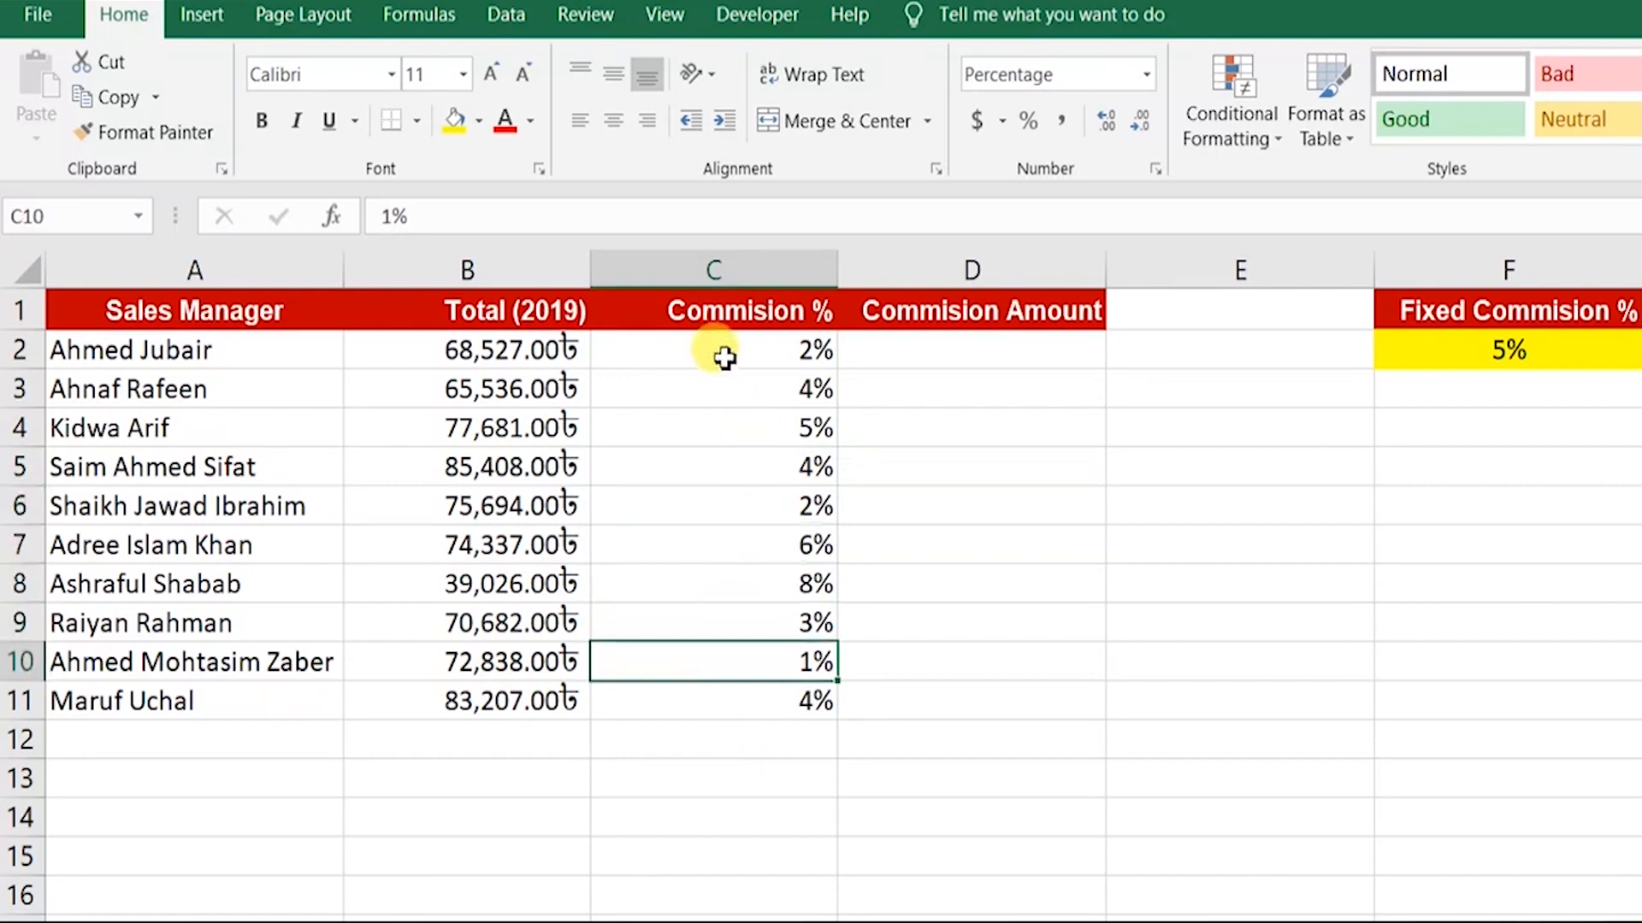
left_click(725, 358)
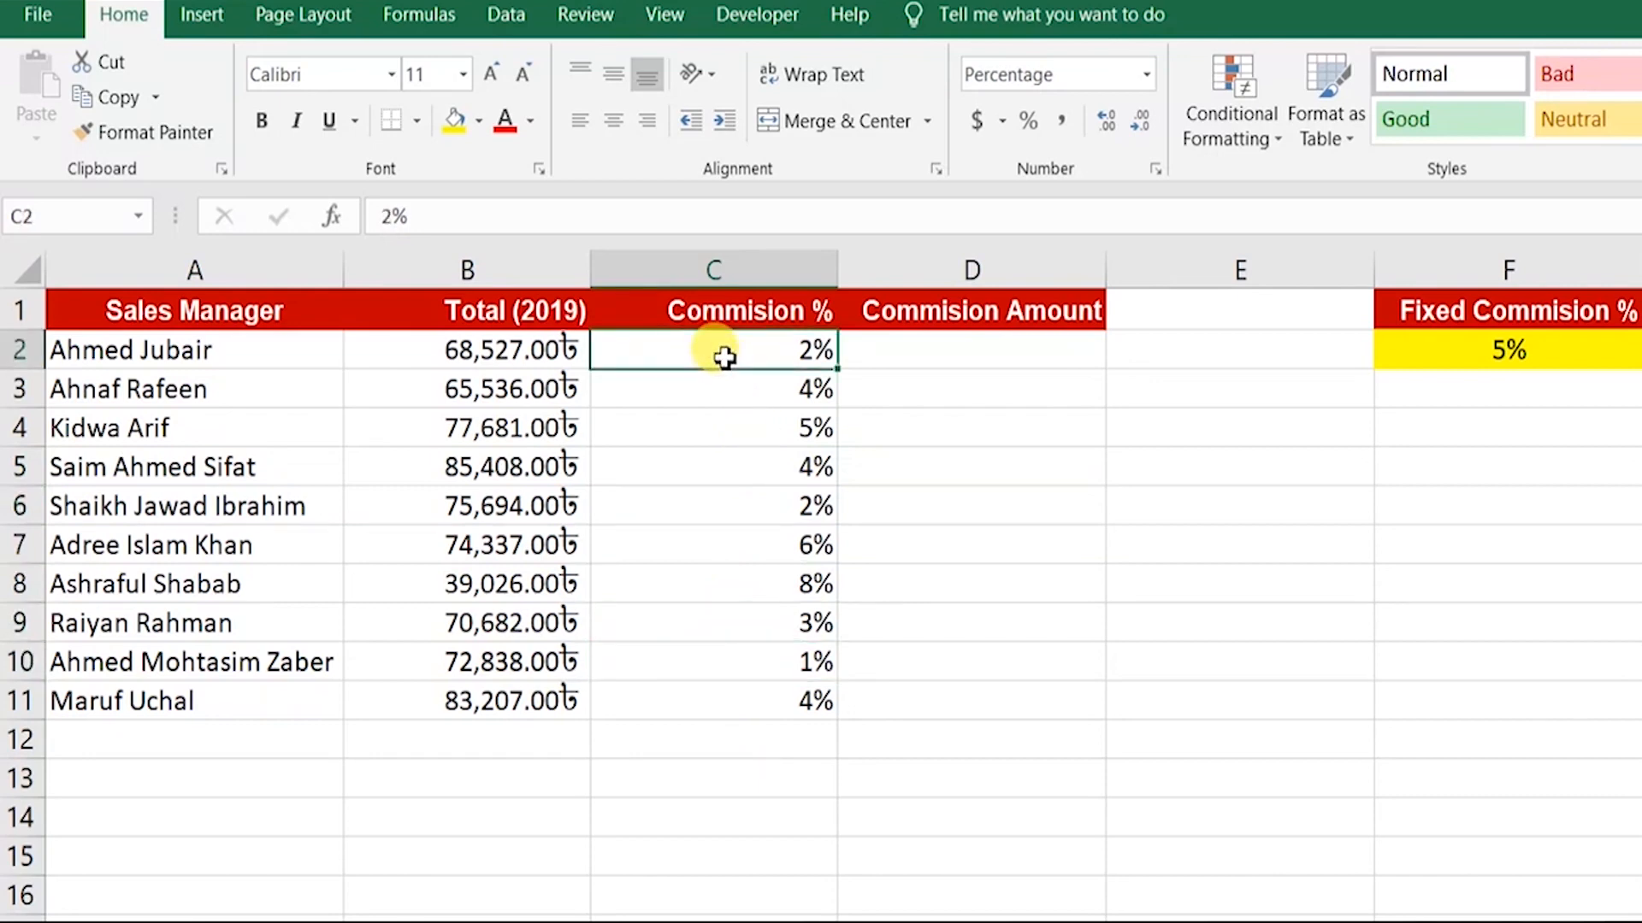
- Calculate the first commission amount in D2 with =B2*C2 and fill the formula through D11
left_click(919, 350)
type("=")
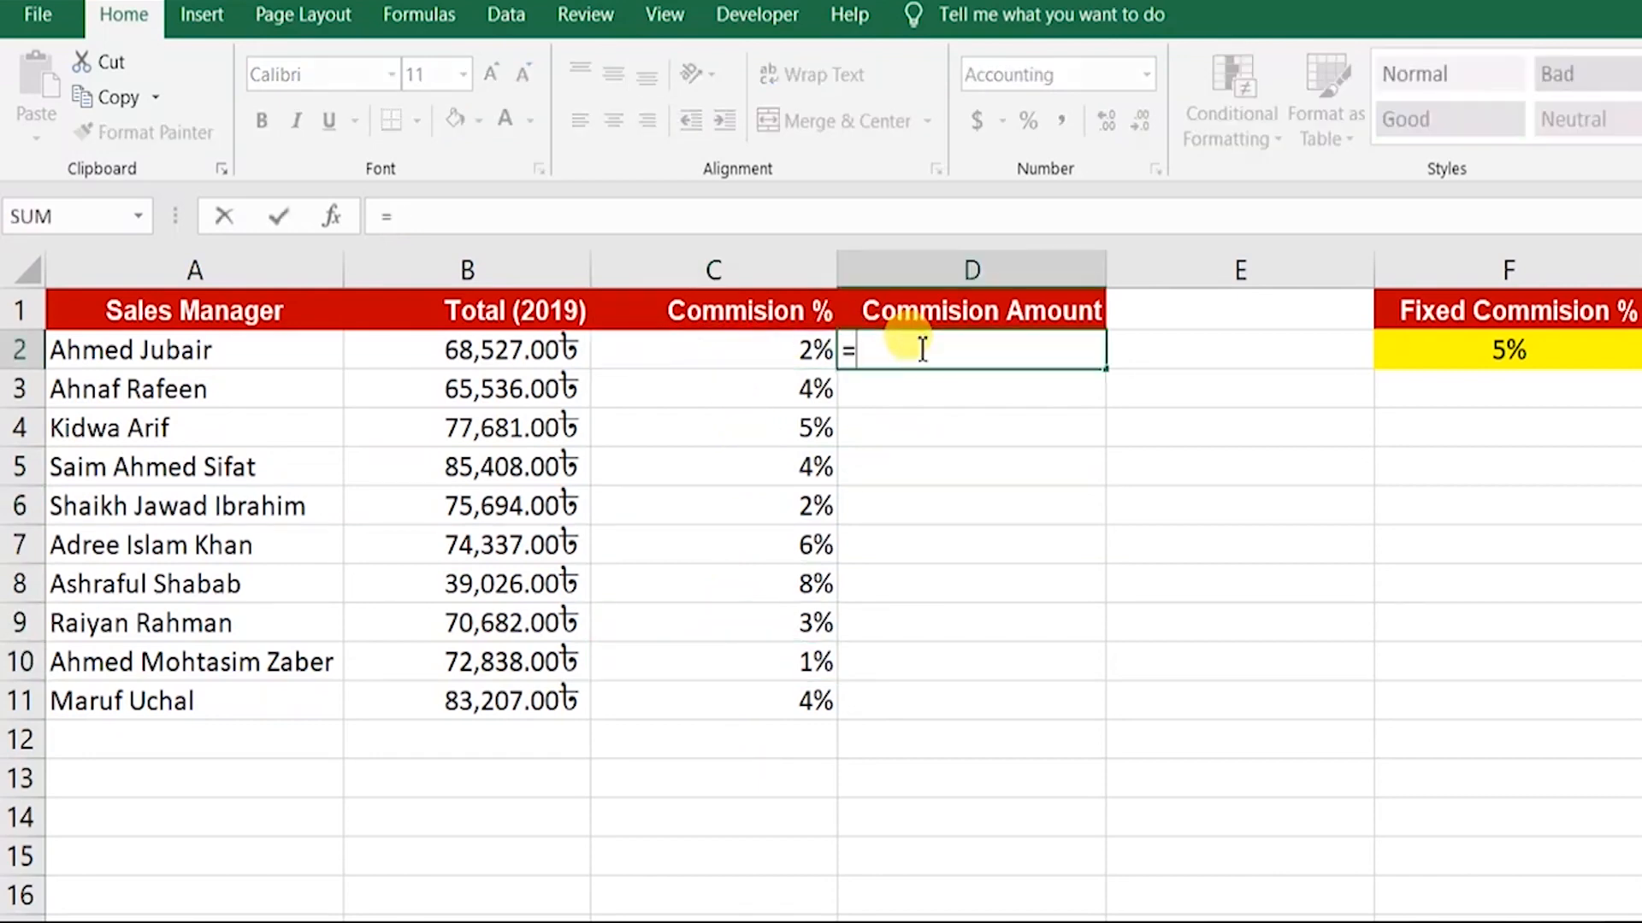
left_click(555, 348)
type("*")
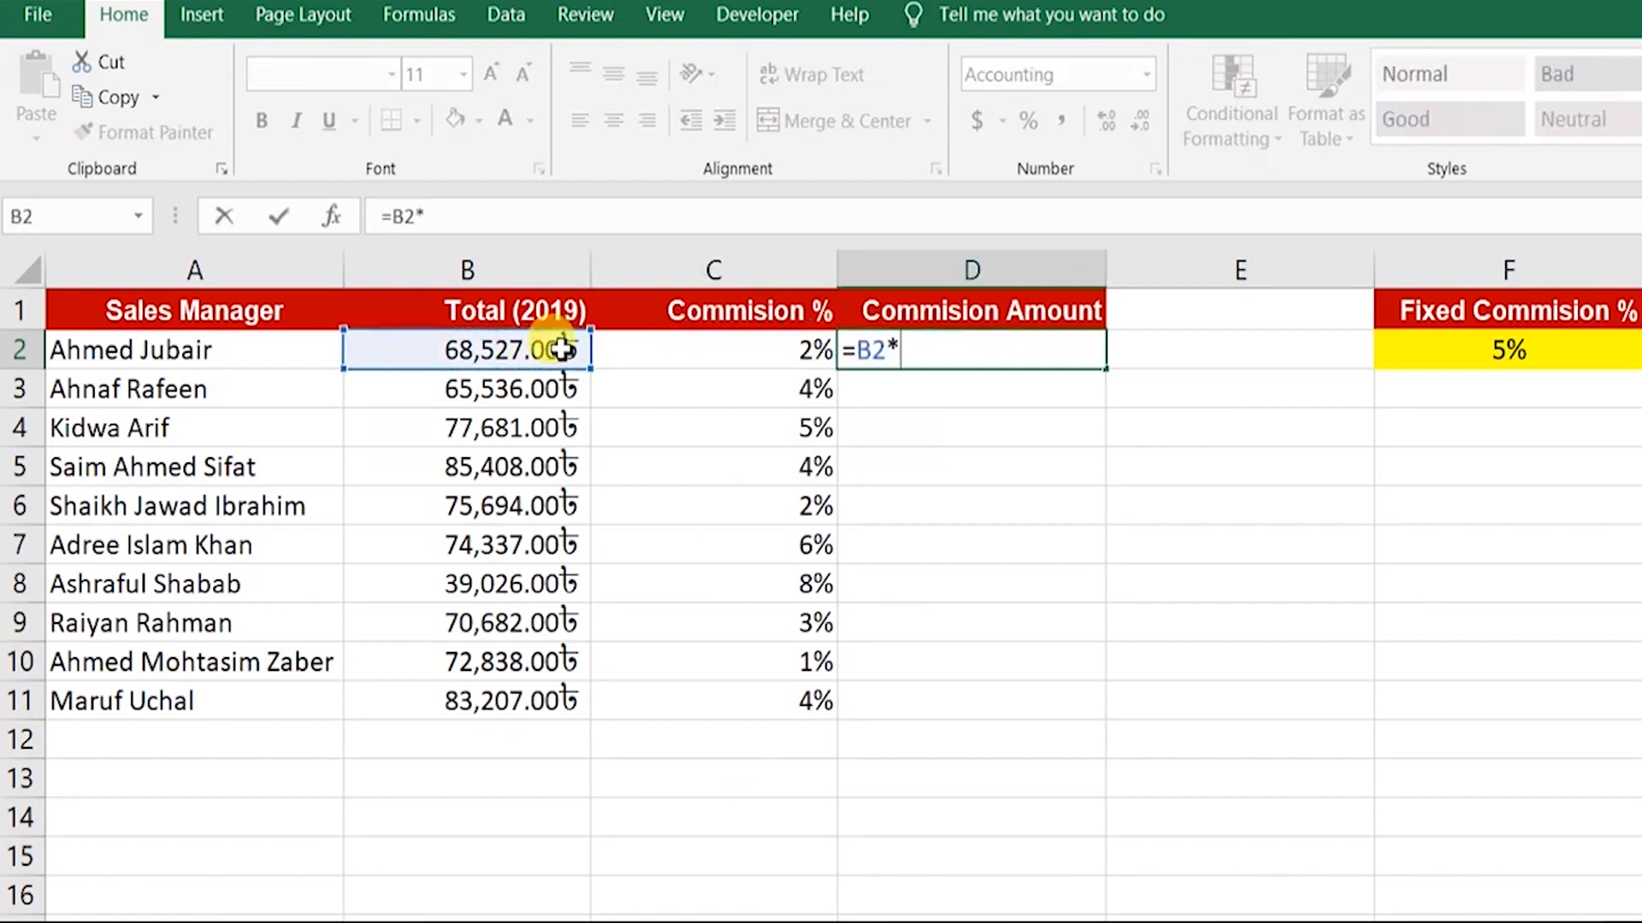
left_click(697, 349)
key("Return")
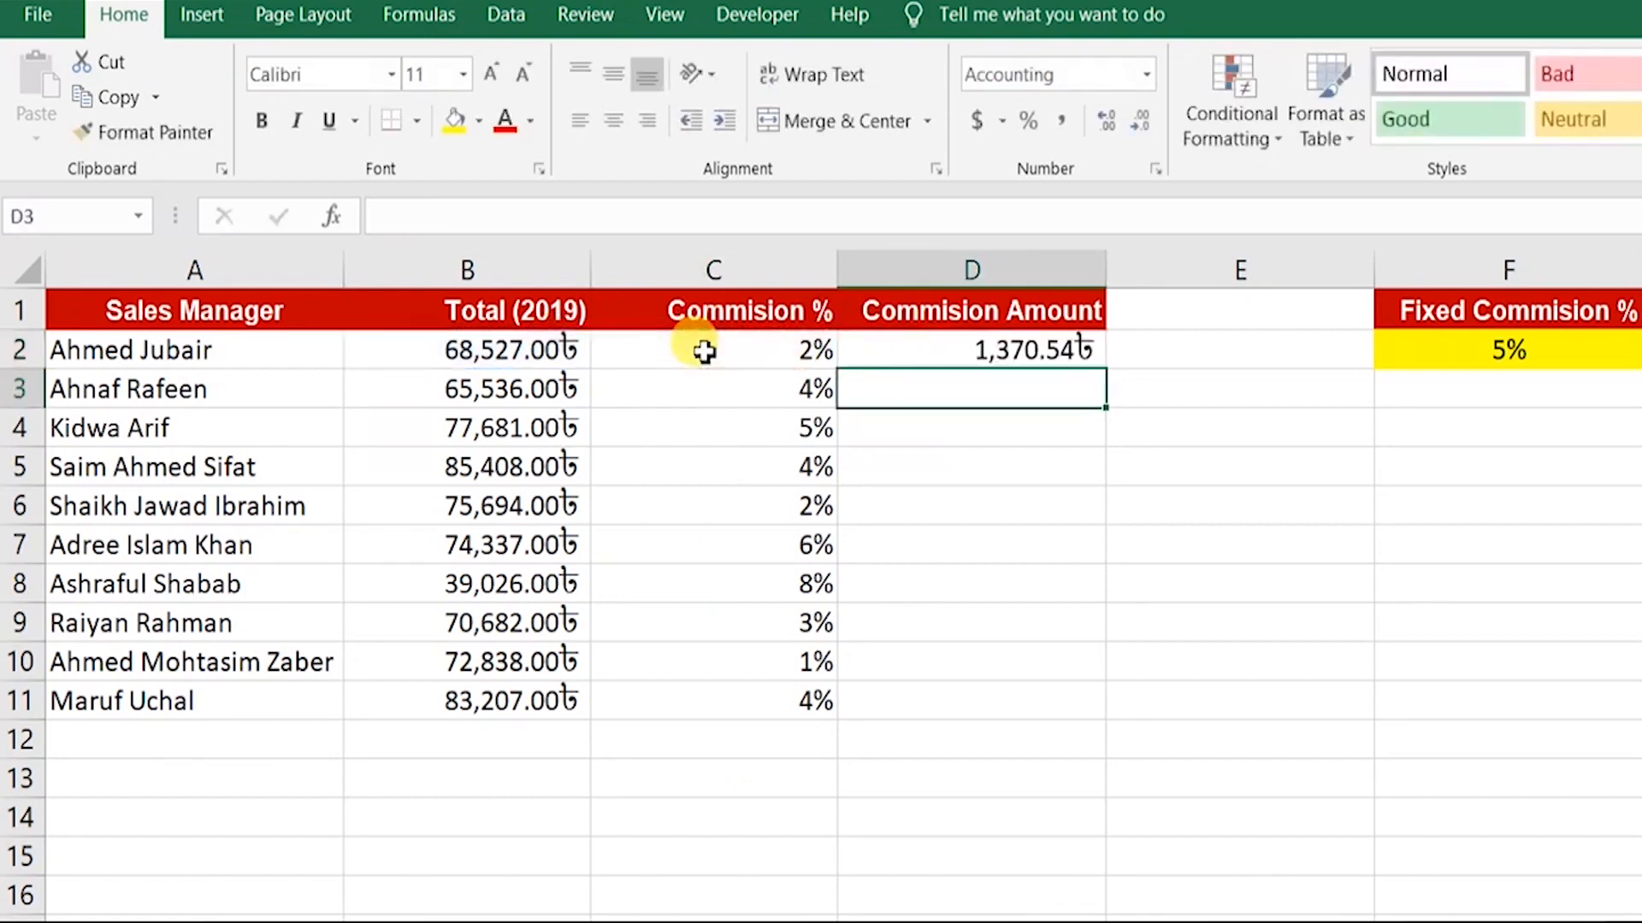
left_click(922, 353)
double_click(1105, 370)
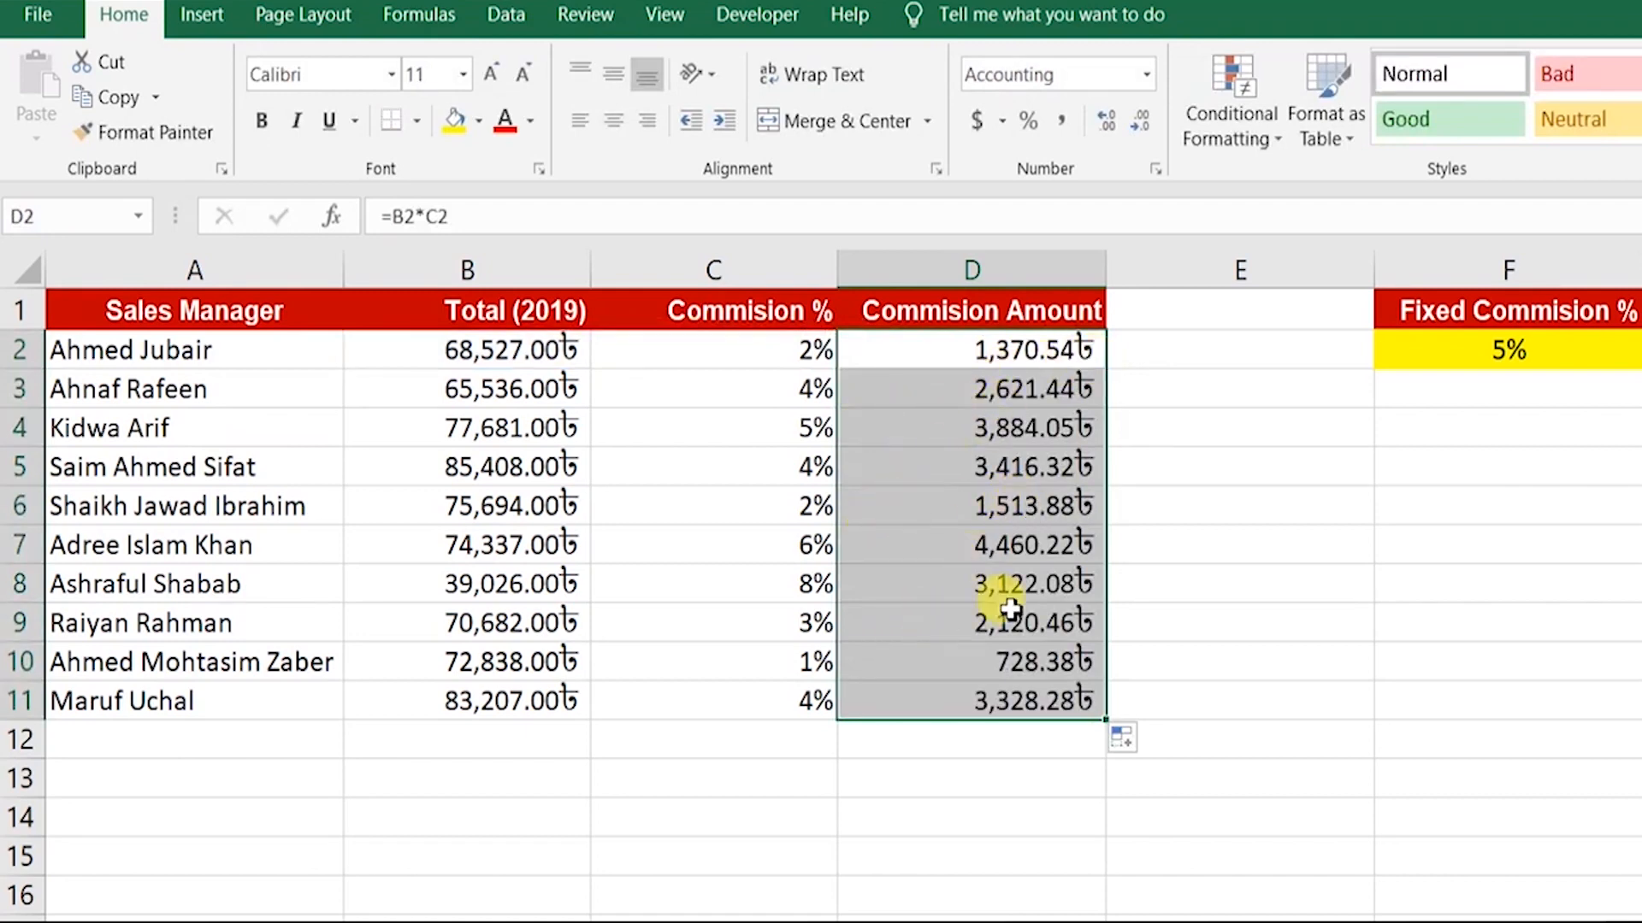
- Inspect the formulas in D2 through D6 to see which cells each row references
left_click(1059, 358)
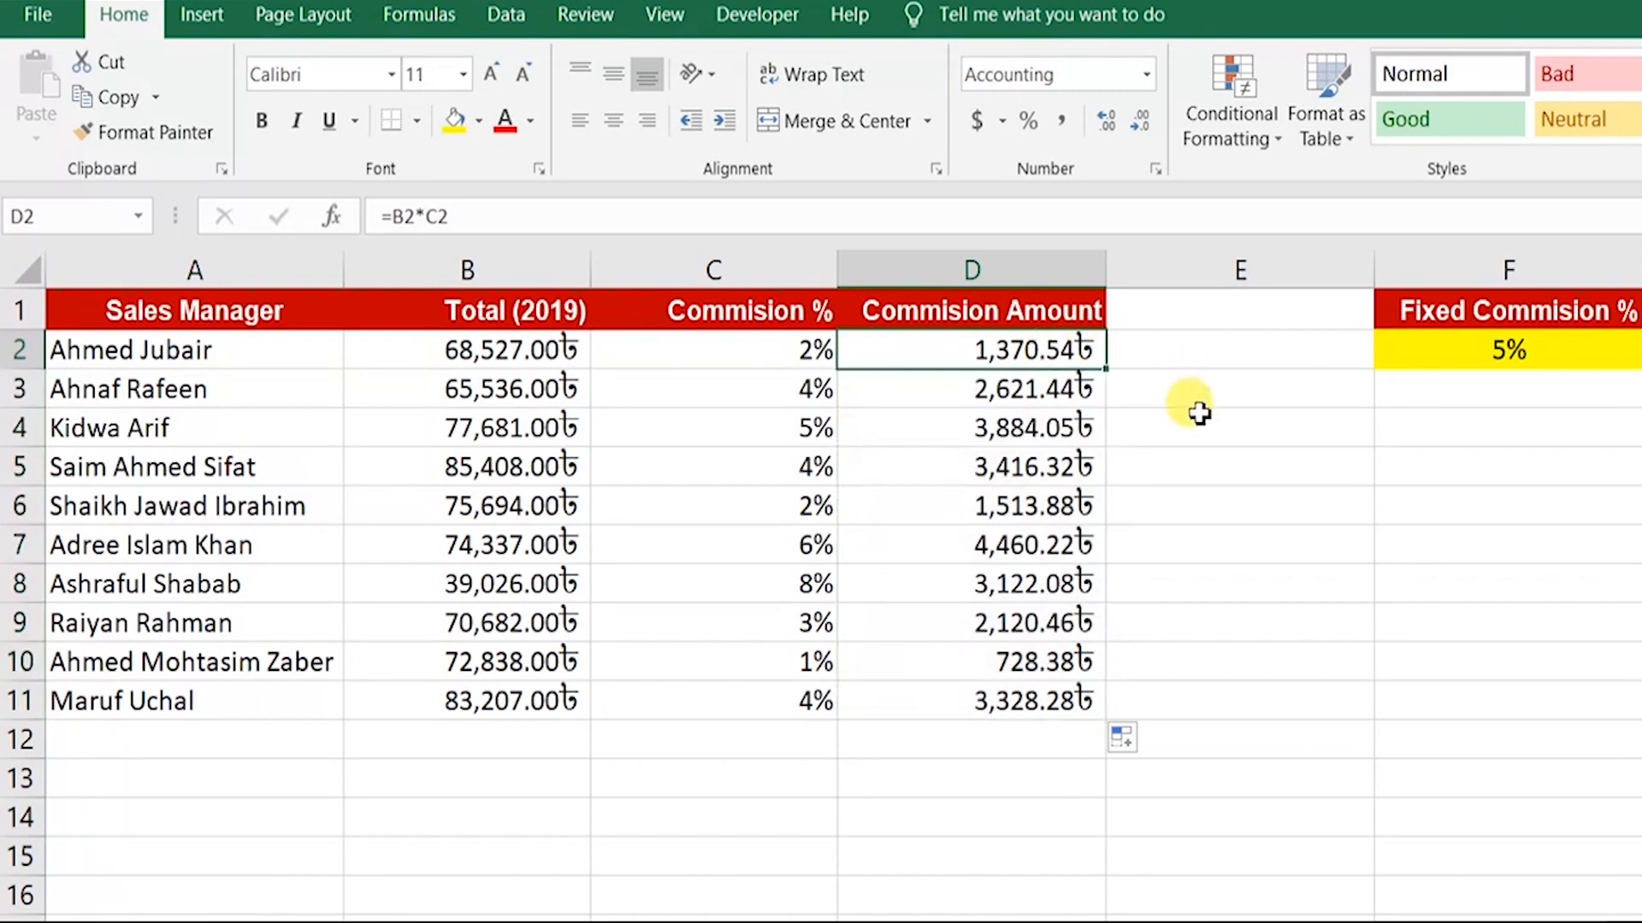
double_click(1038, 349)
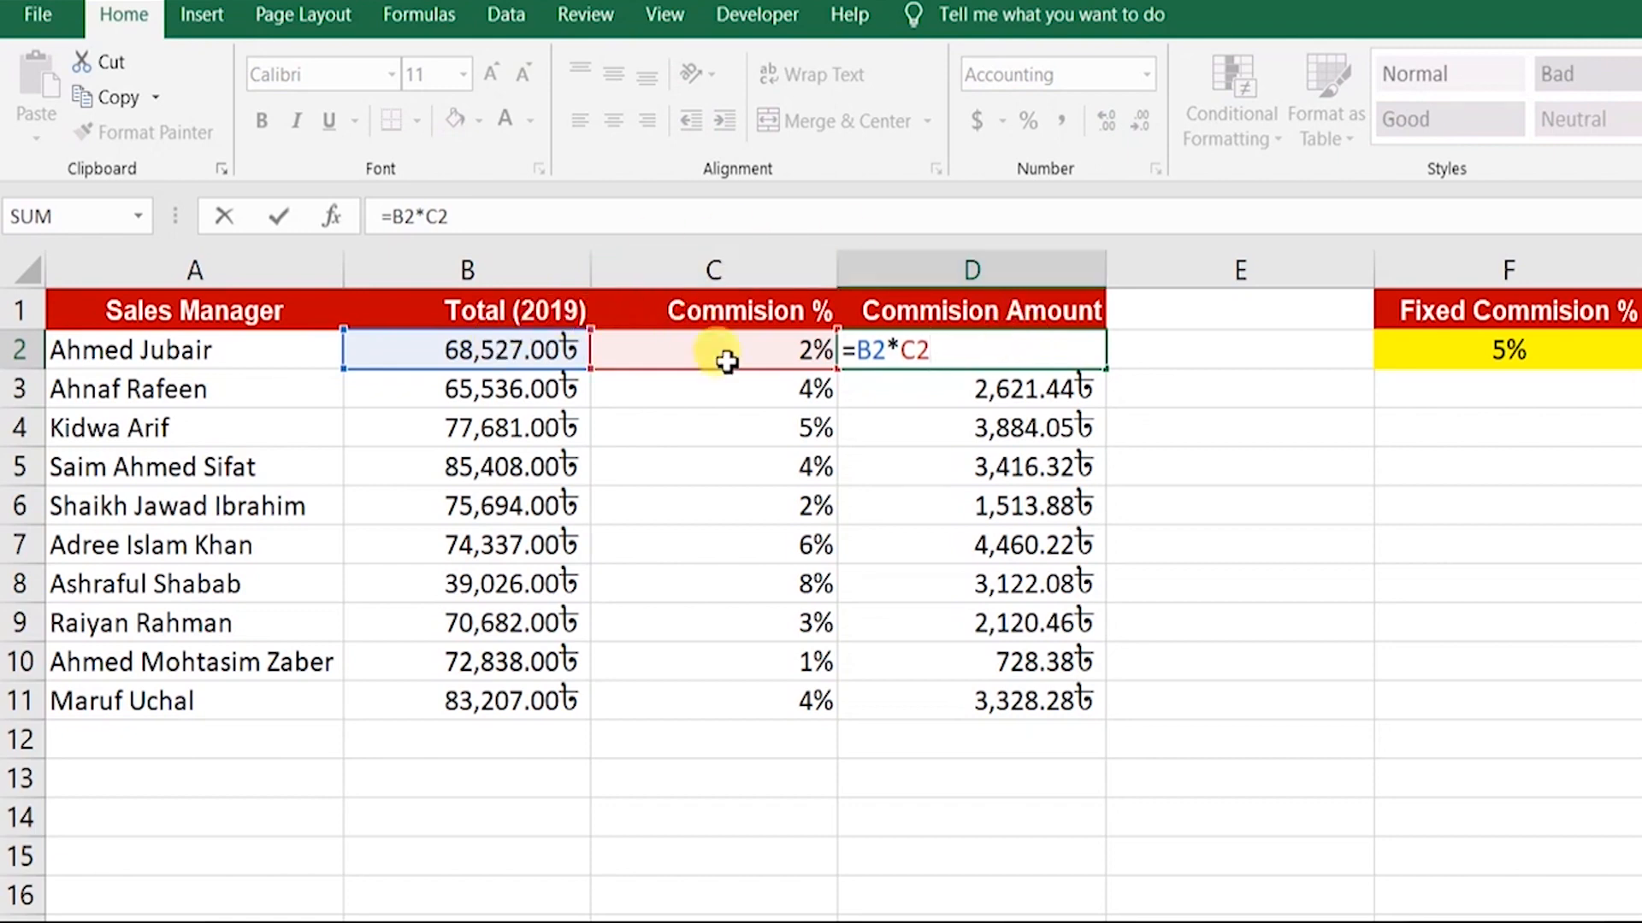
double_click(1044, 389)
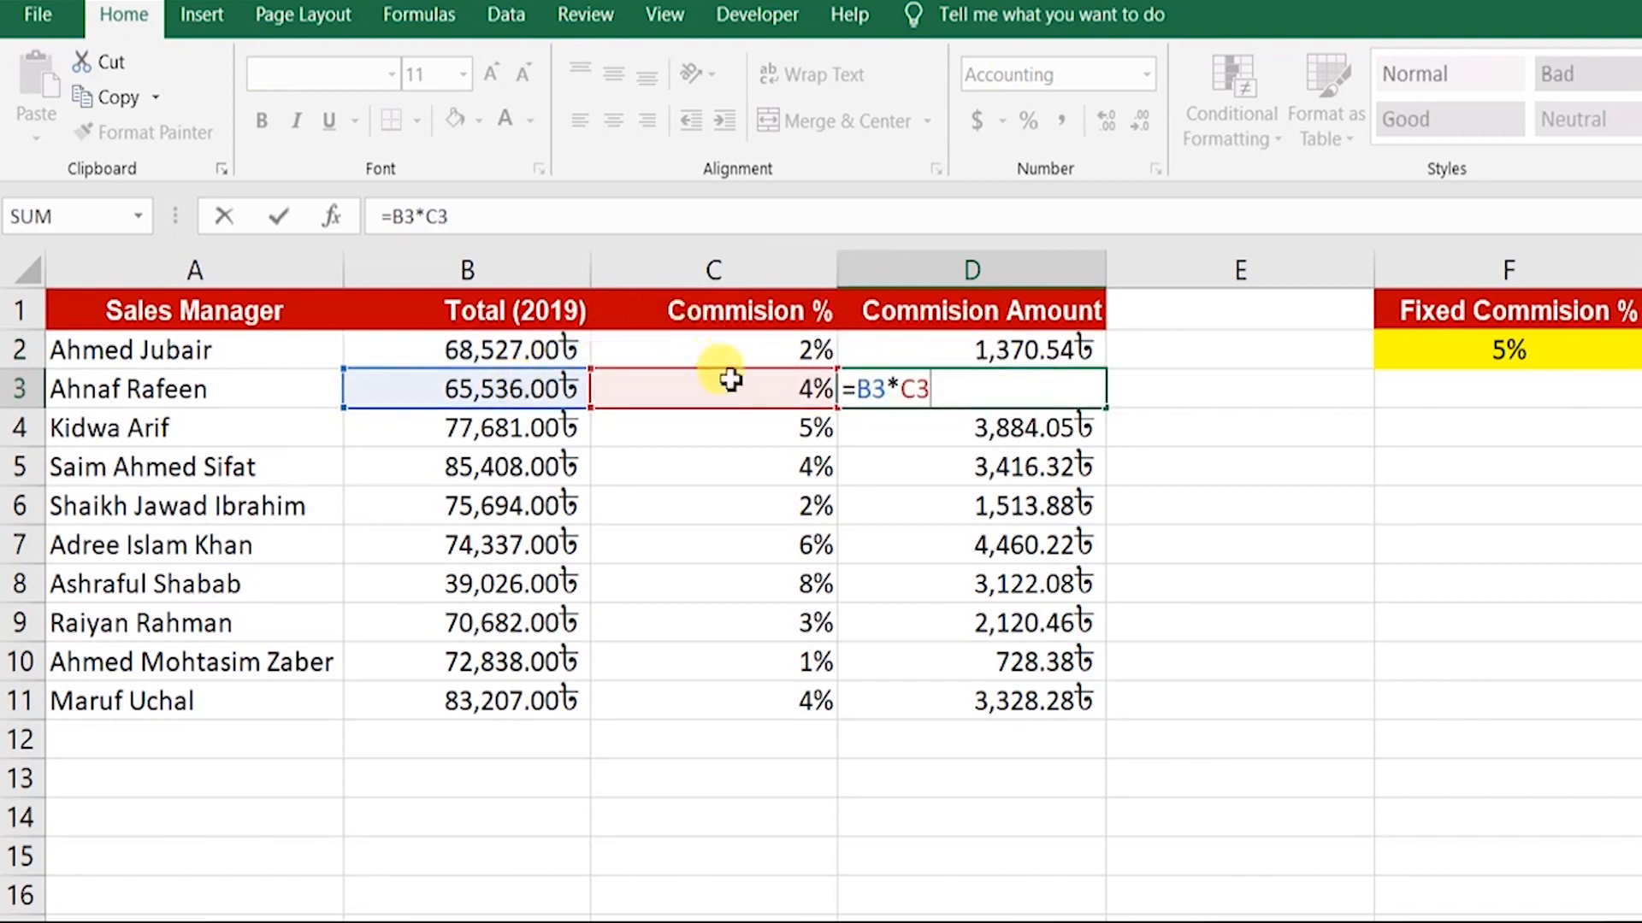
double_click(1045, 427)
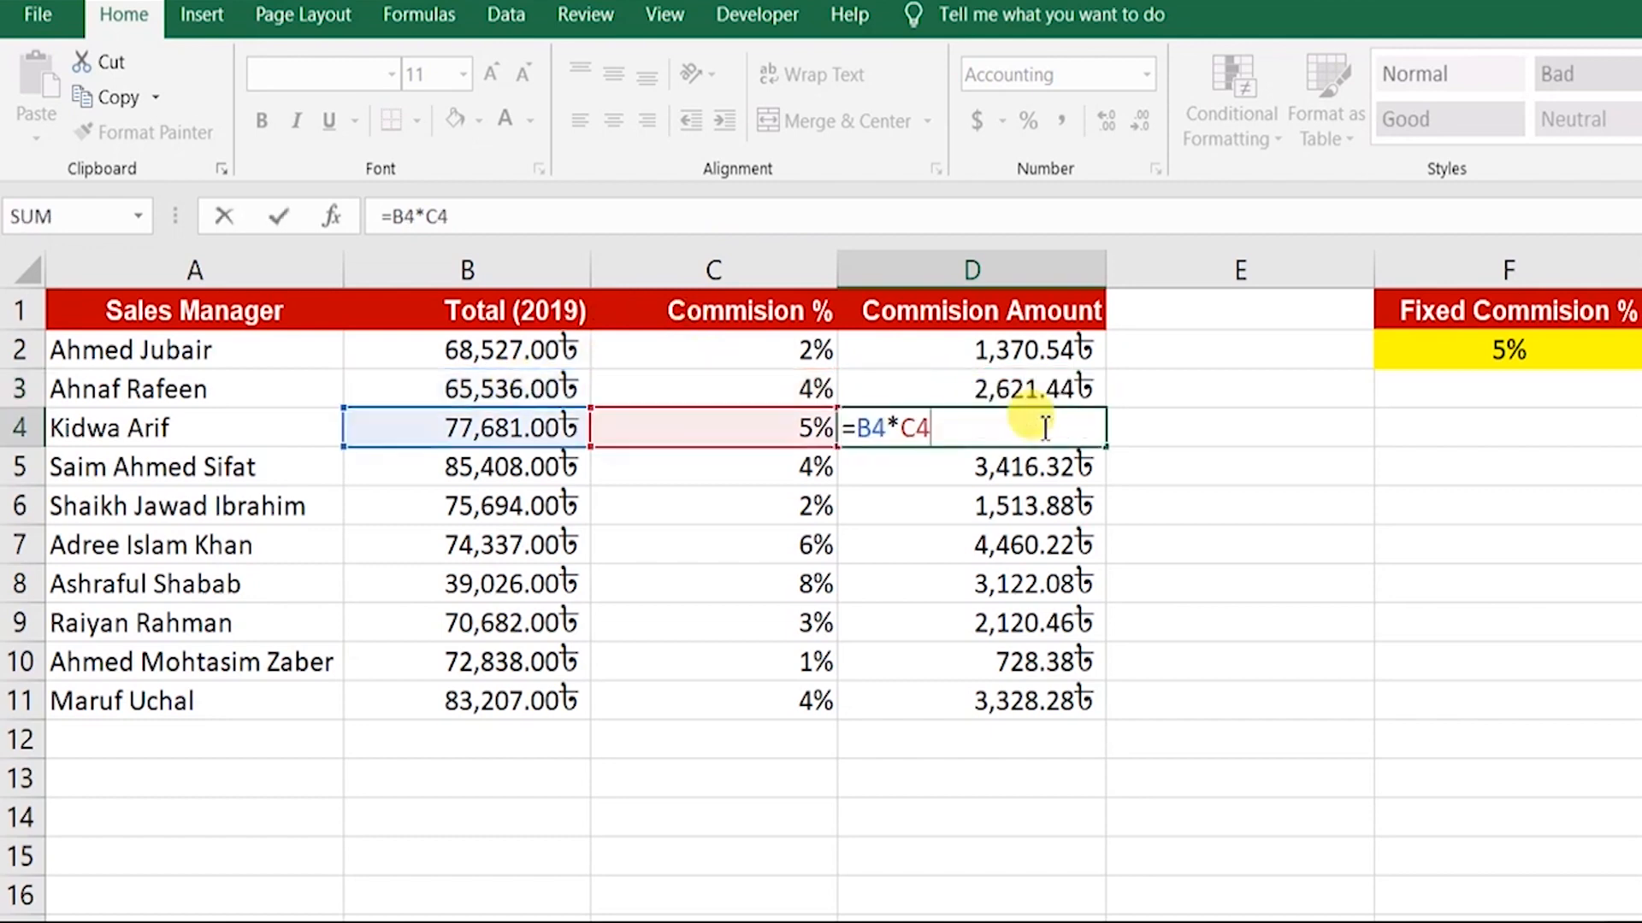
double_click(1045, 461)
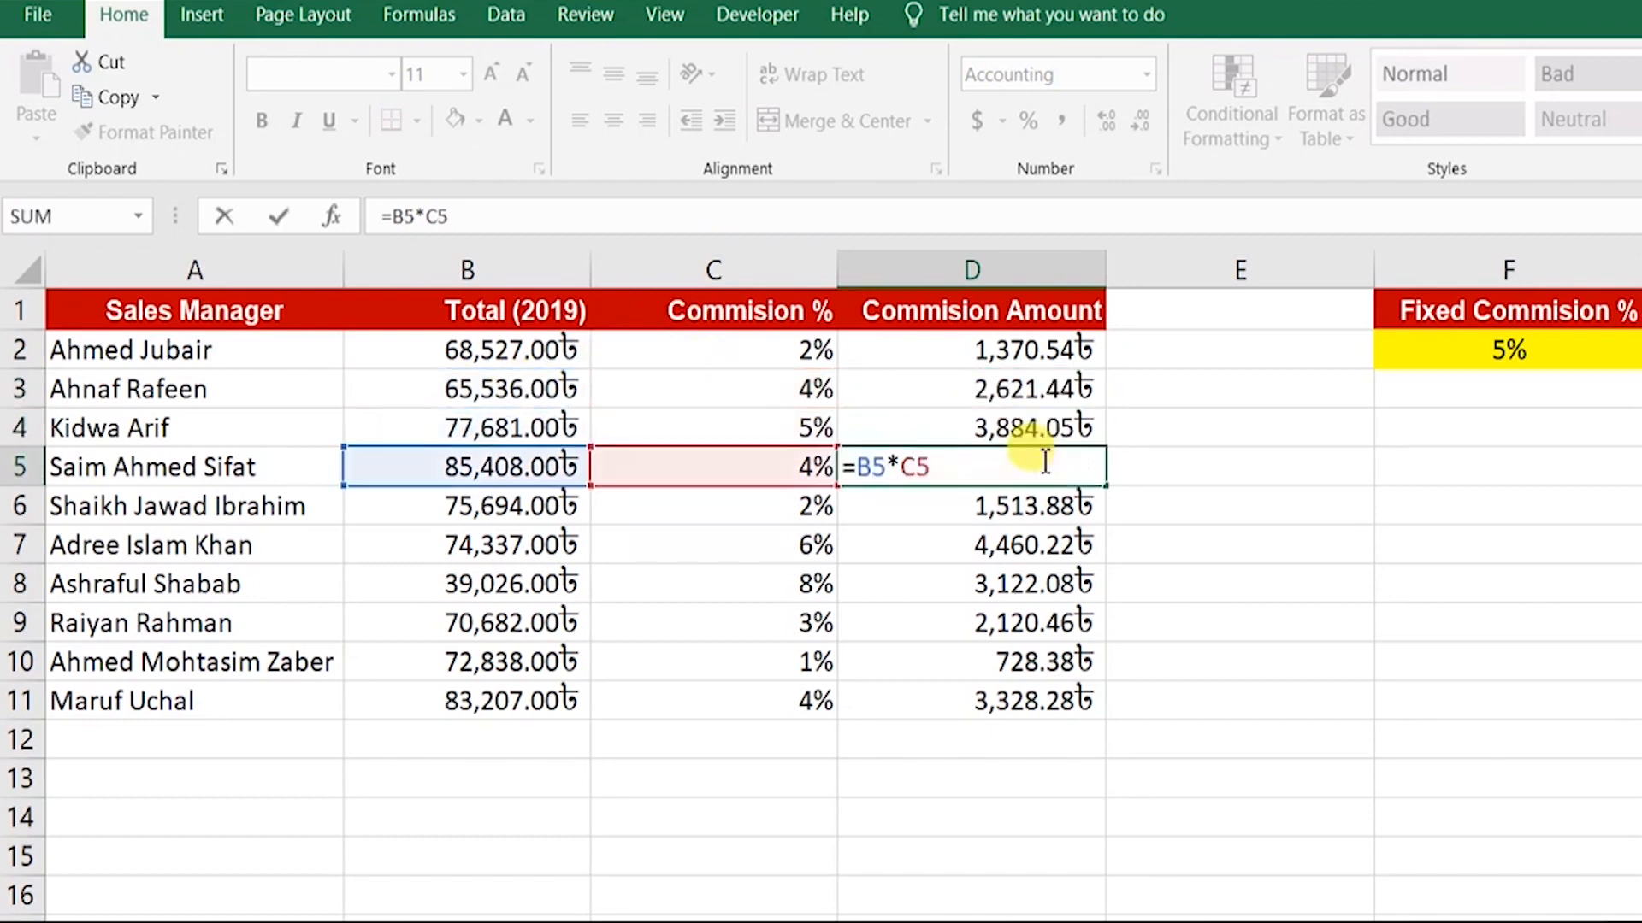
double_click(1046, 505)
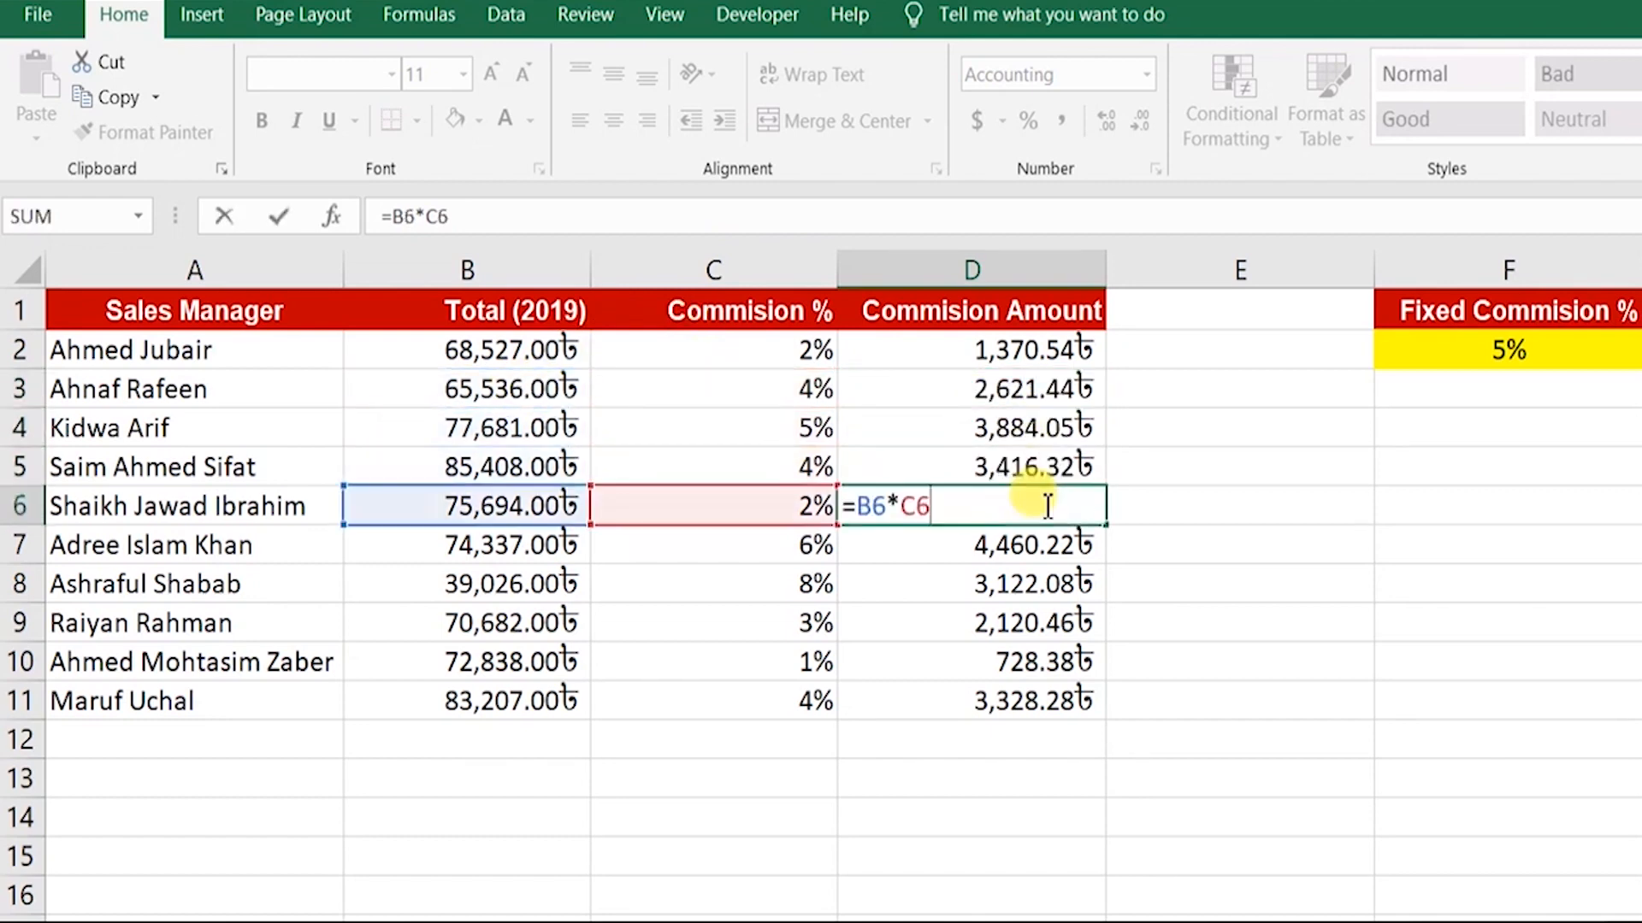
left_click(1046, 351)
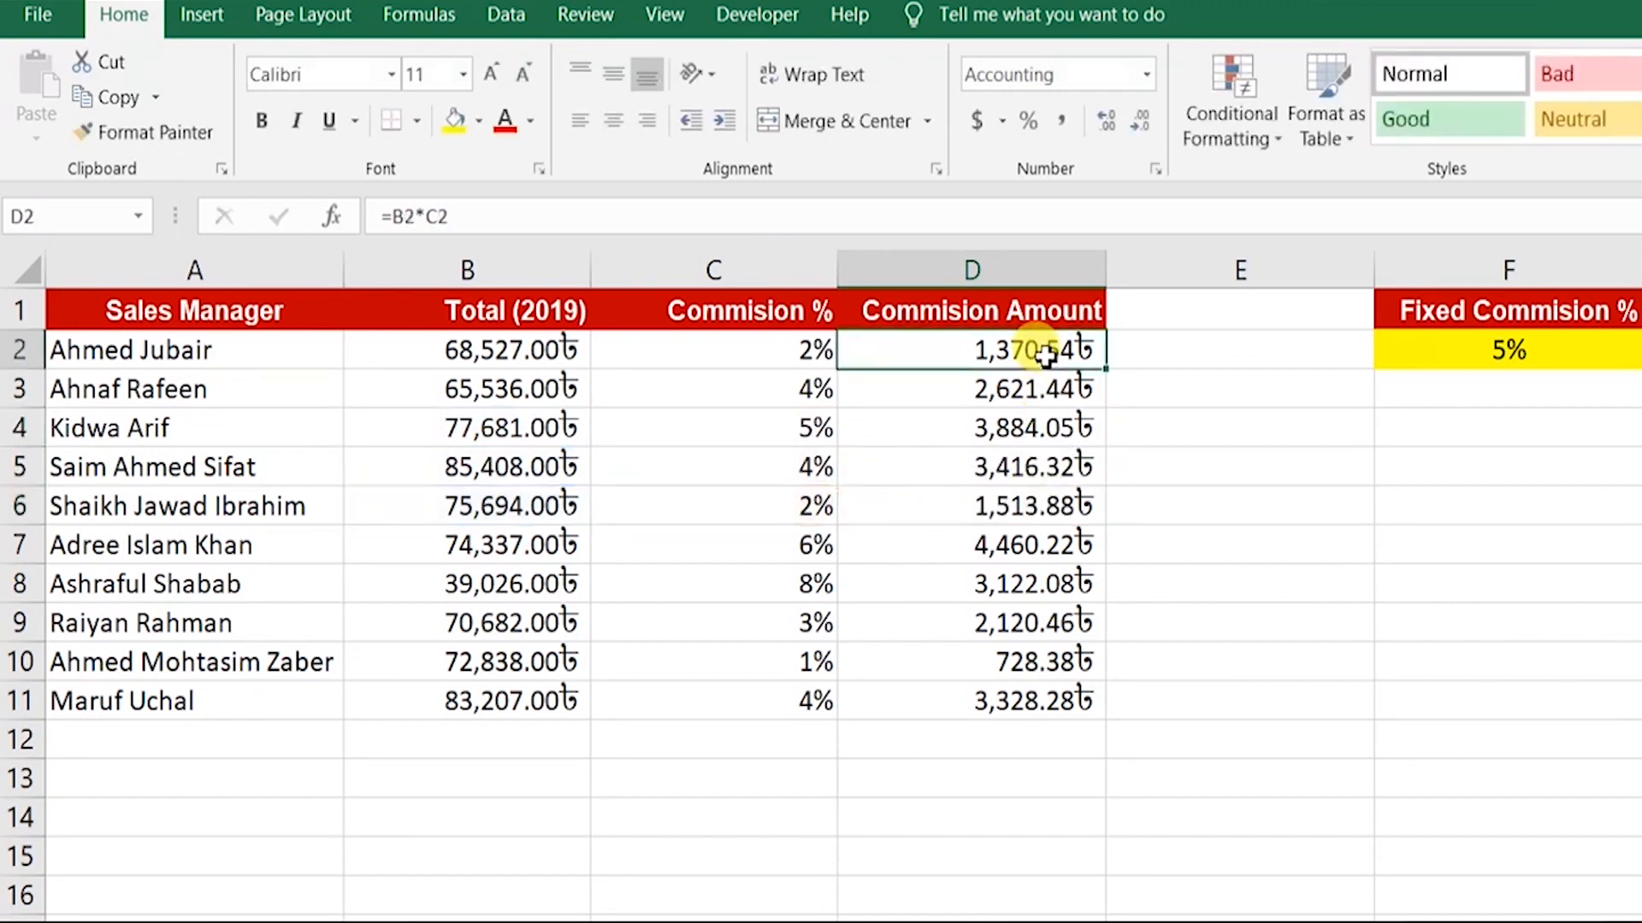
double_click(1046, 352)
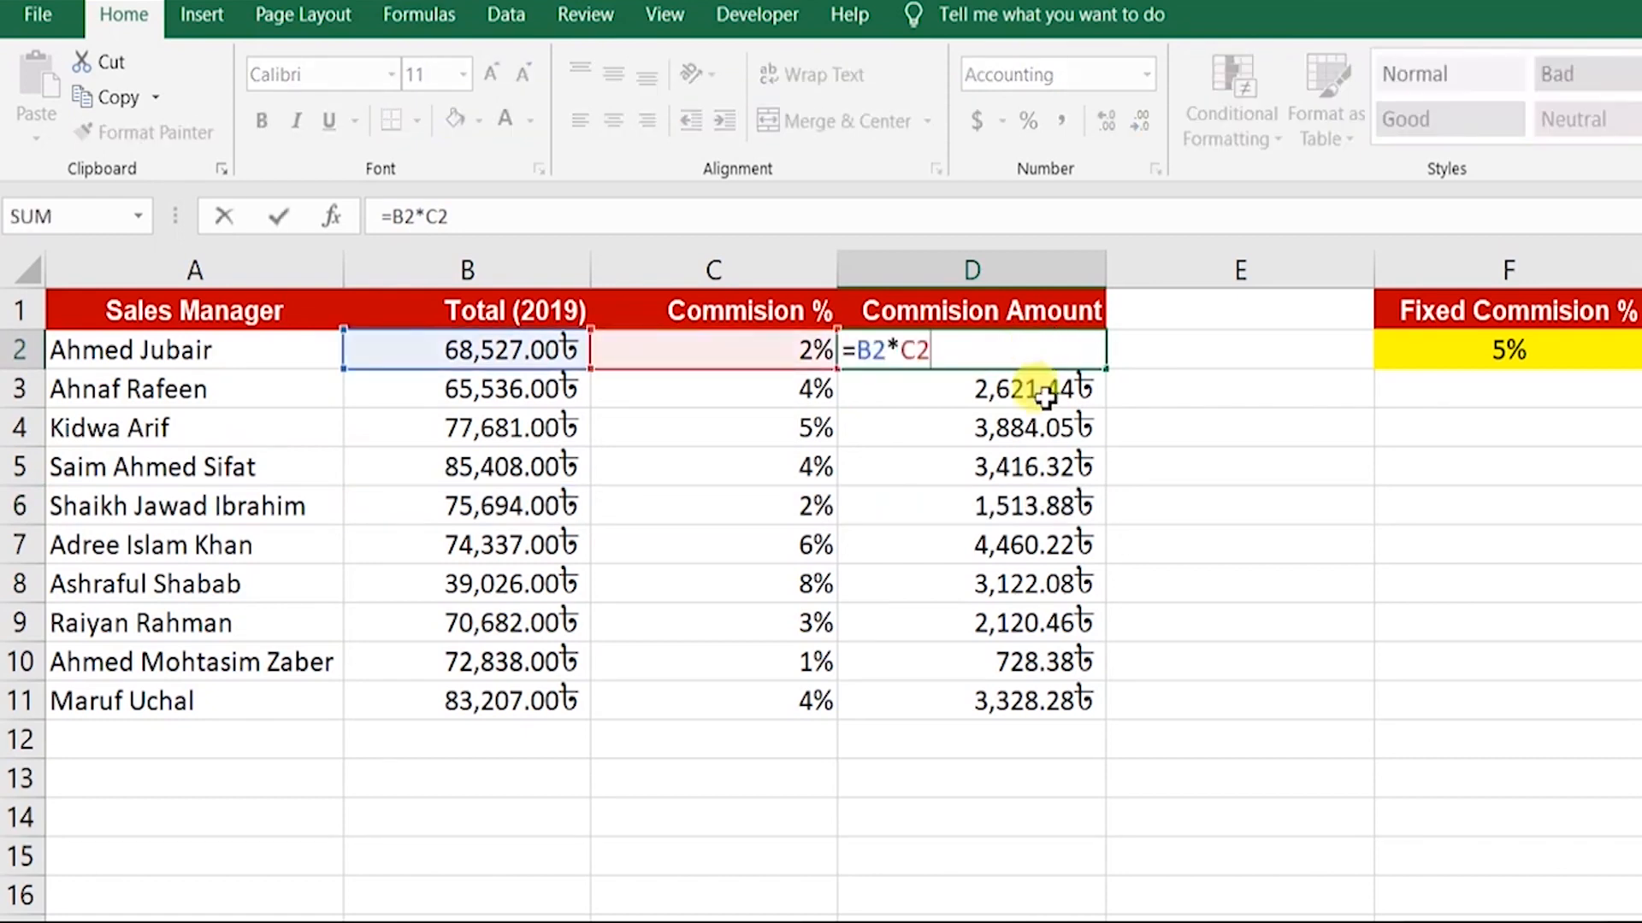
double_click(1047, 395)
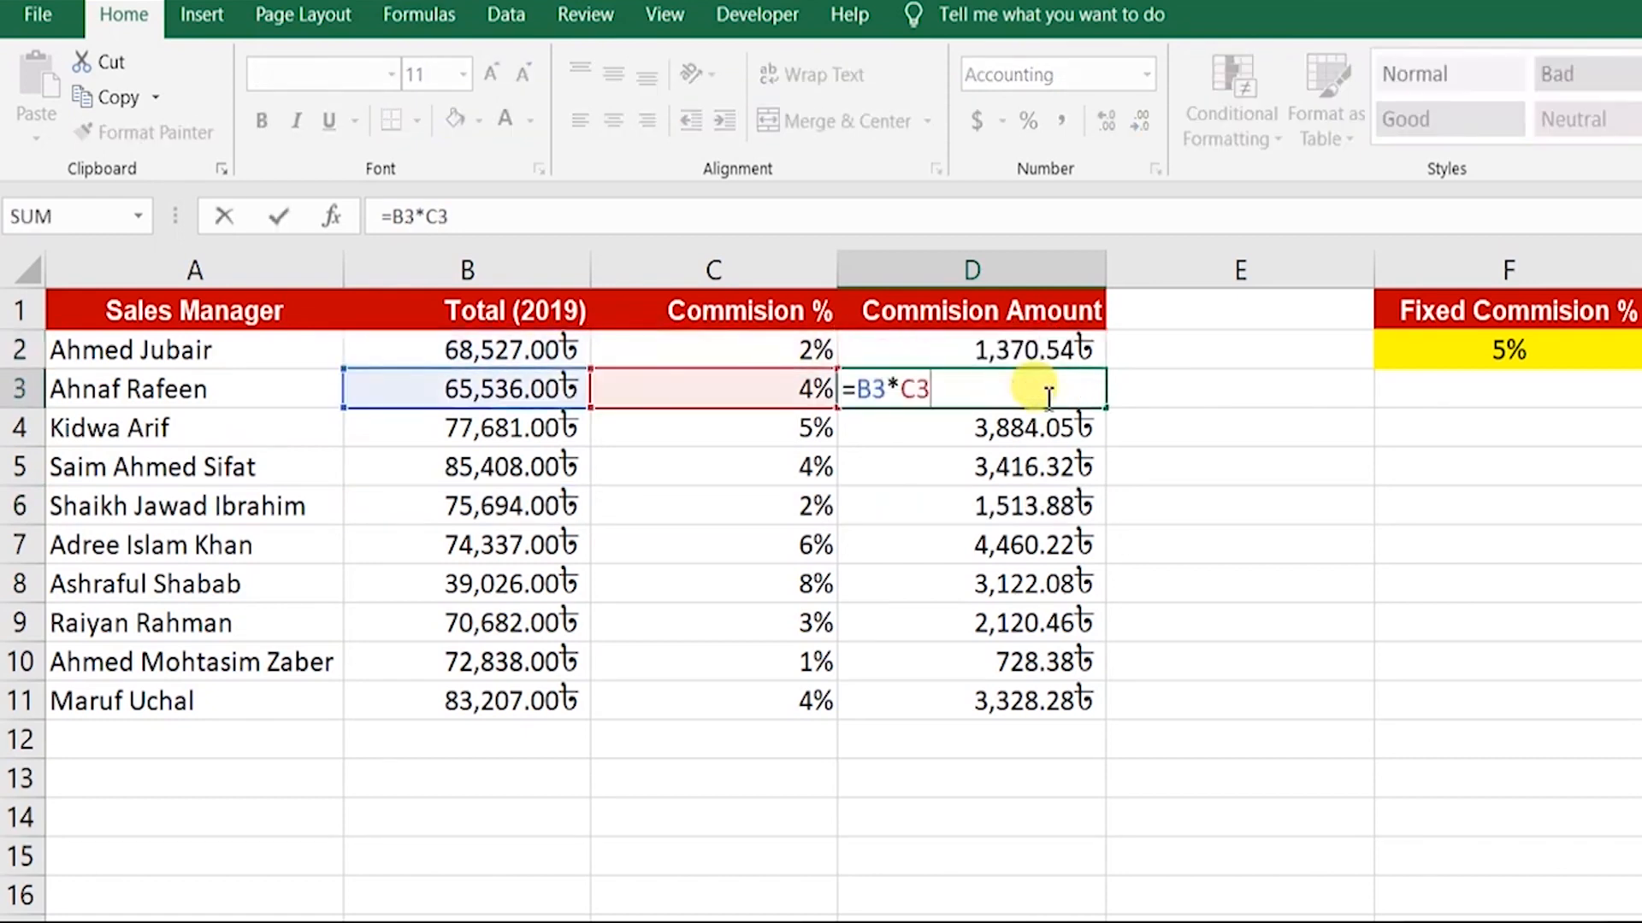
- Go through the Commision Amount cells from D2 to D11, and check the fixed commission rate in F2
left_click(1036, 346)
key("Down")
key("Down")
key("Down")
key("Down")
key("Down")
key("Down")
key("Down")
key("Down")
key("Down")
left_click(1036, 346)
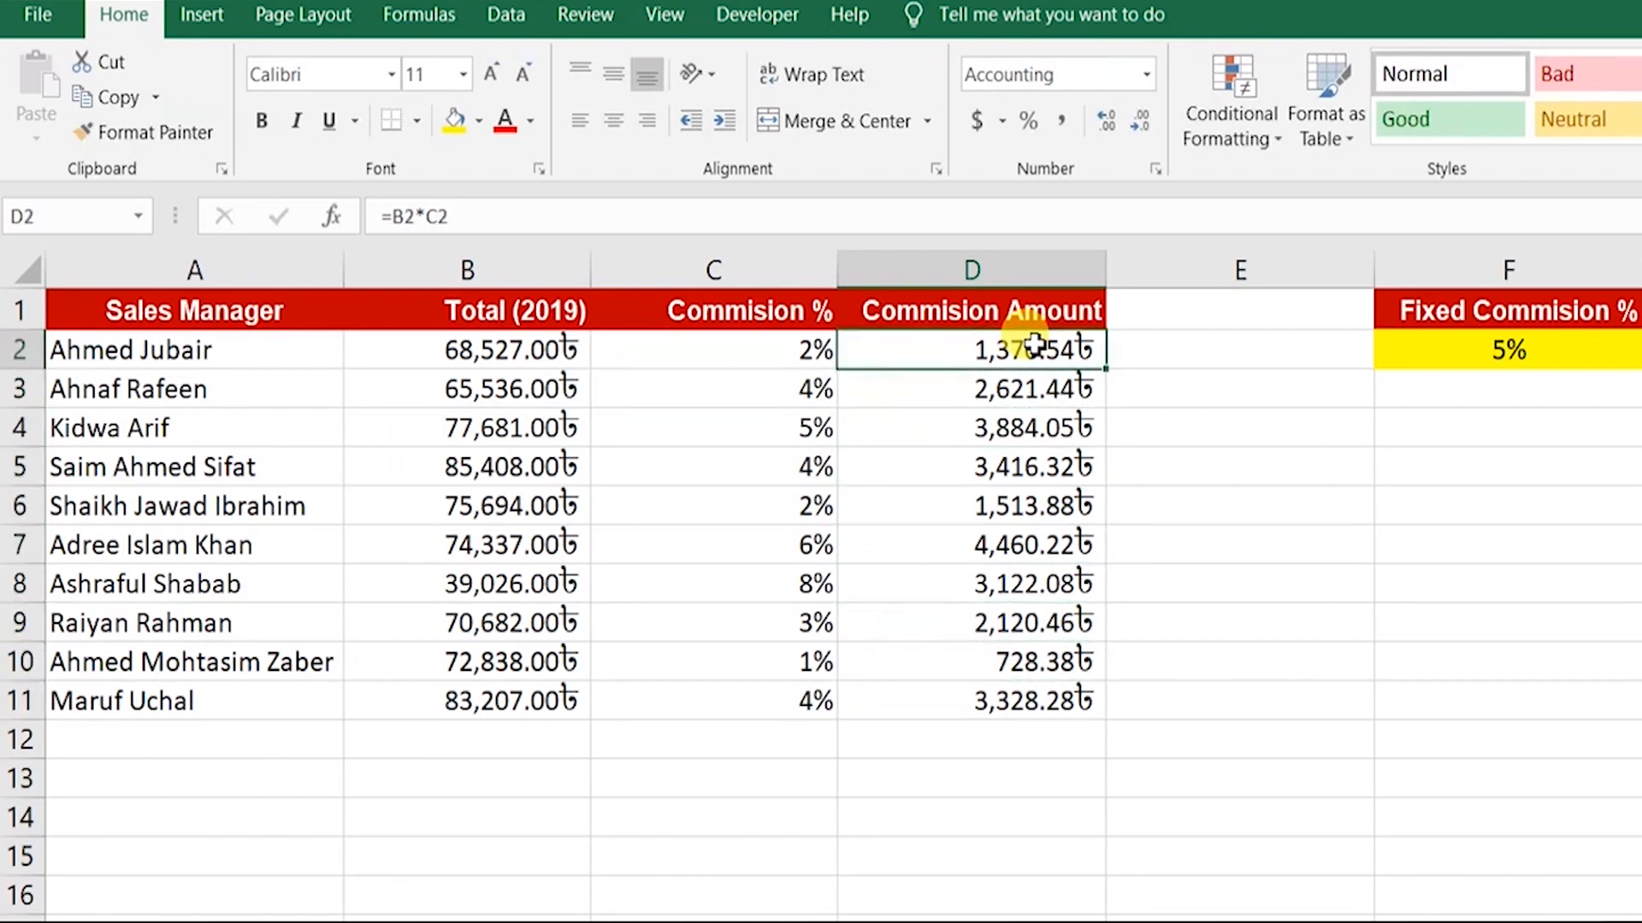
left_click(1449, 349)
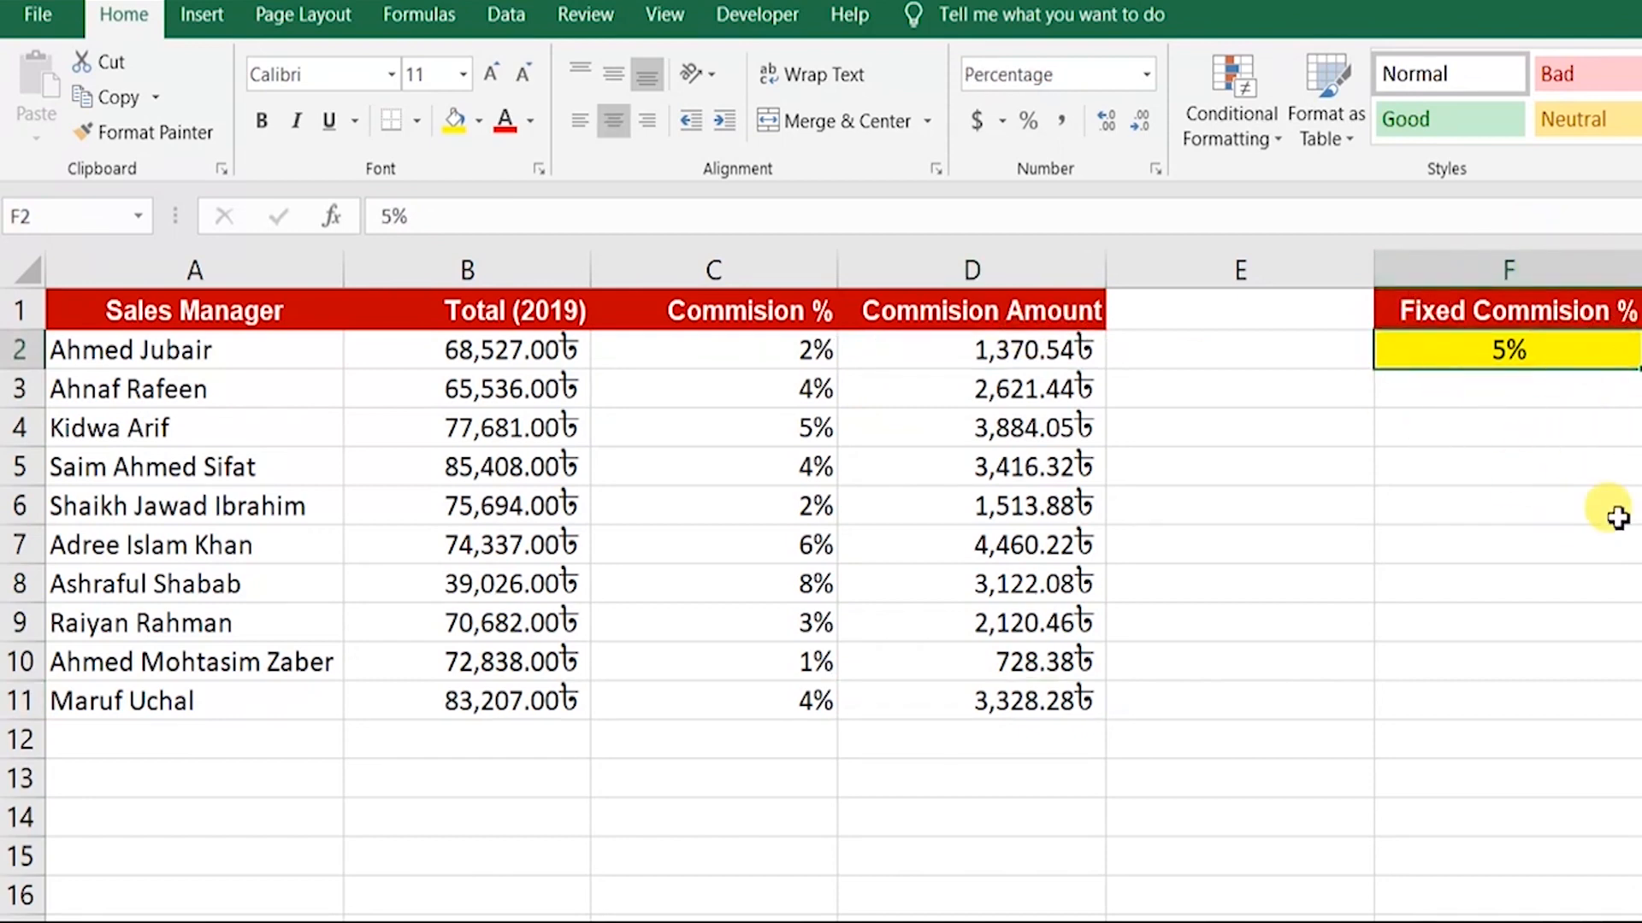
- Undo the formula fill below D2 in the Commision Amount column
left_click(1048, 350)
key("ctrl+z")
key("ctrl+z")
key("ctrl+z")
key("ctrl+z")
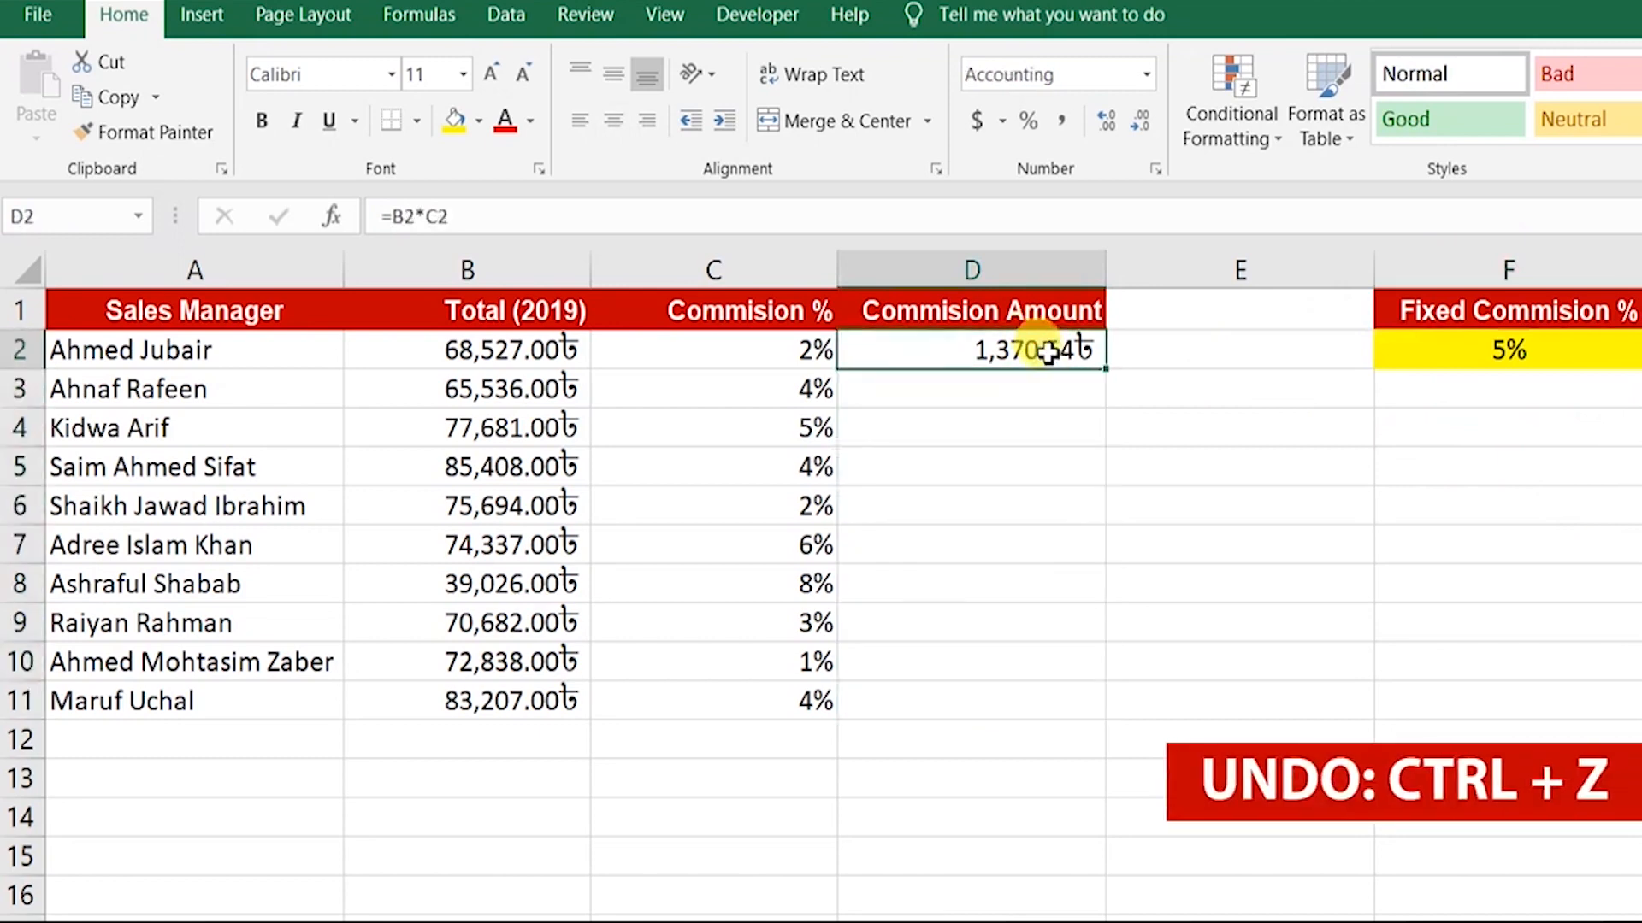
- Replace the formula in D2 with =B2*F2 to use the fixed commission rate, and fill it through D11
type("=")
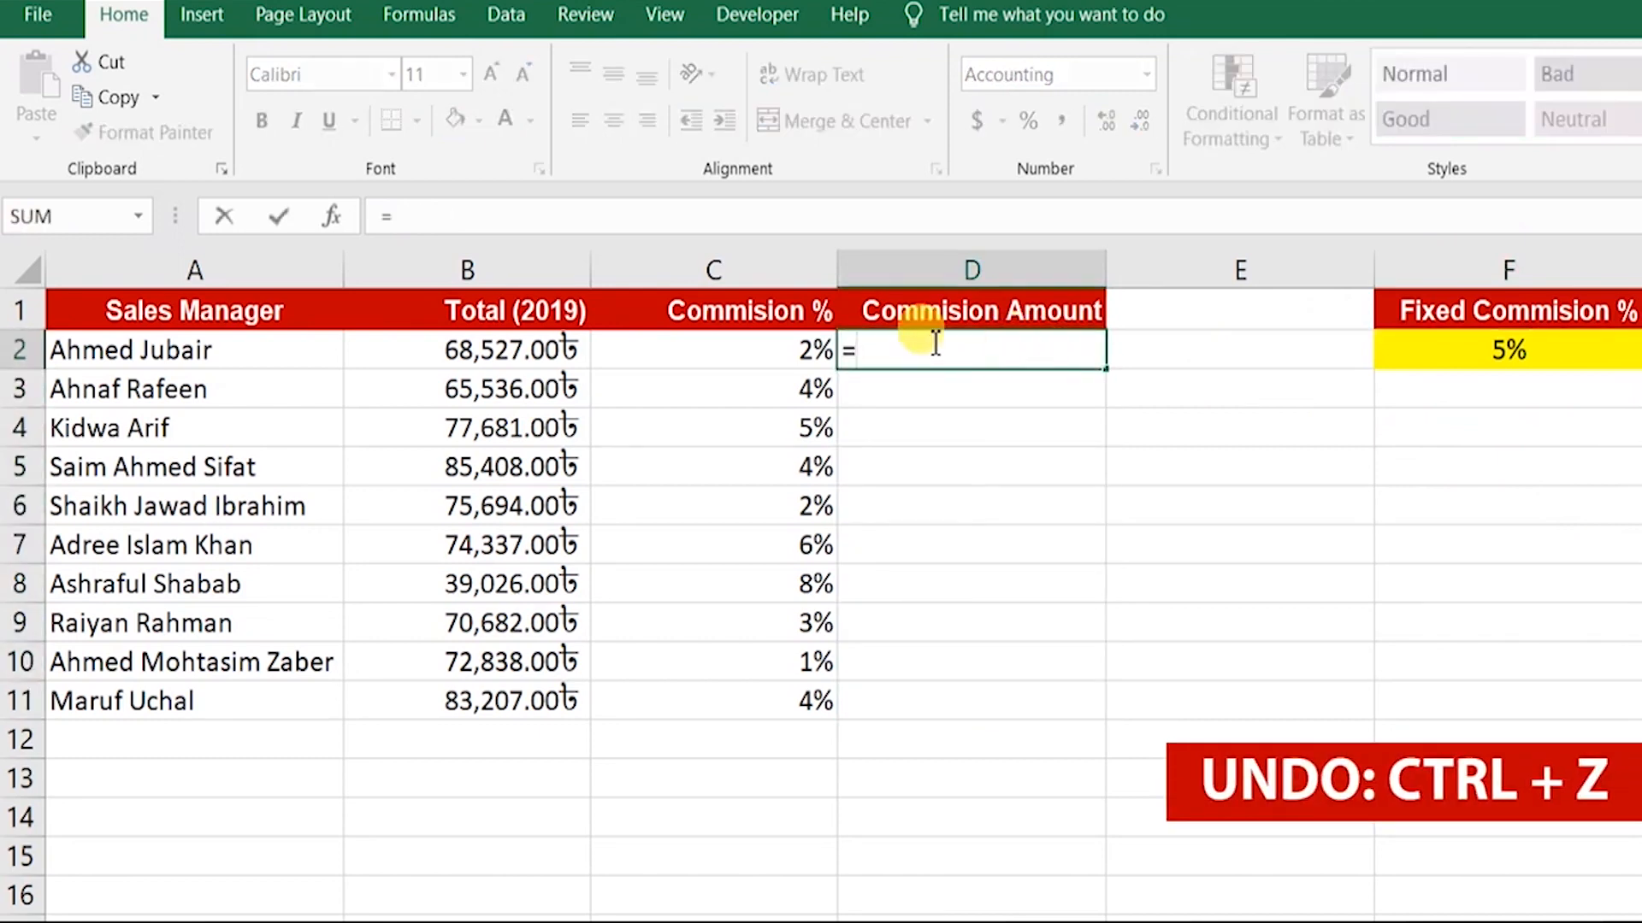
left_click(513, 353)
type("*")
left_click(1424, 350)
key("Return")
left_click(1095, 359)
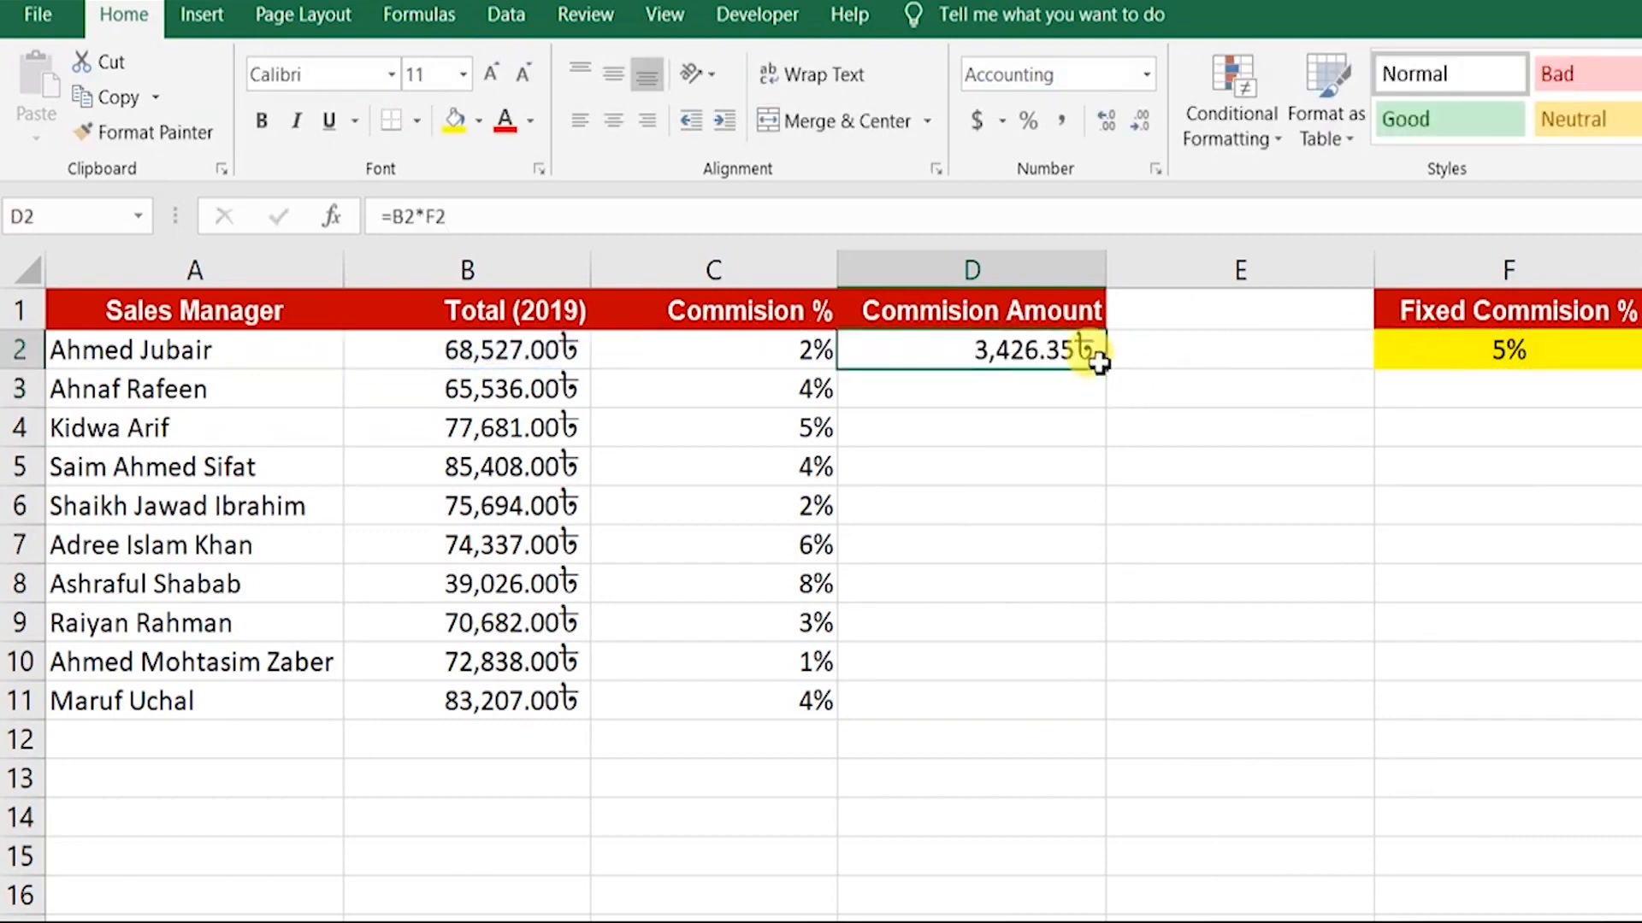
double_click(1104, 368)
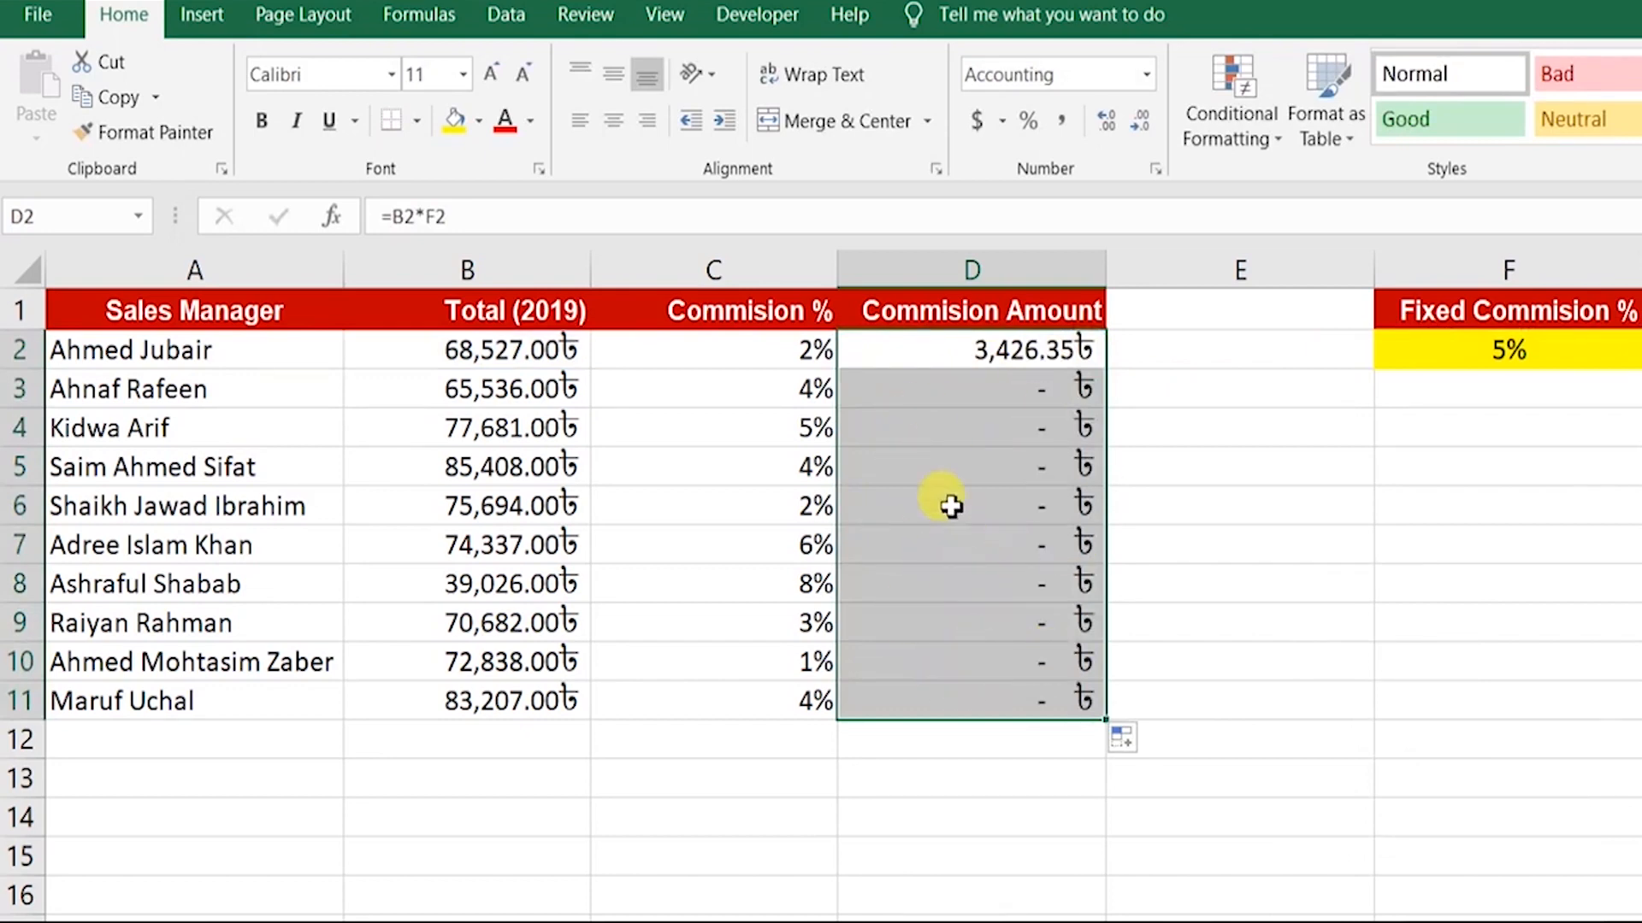
- Inspect the filled formulas from D2 through D8 to check how their reference to the fixed commission cell changes
double_click(1064, 351)
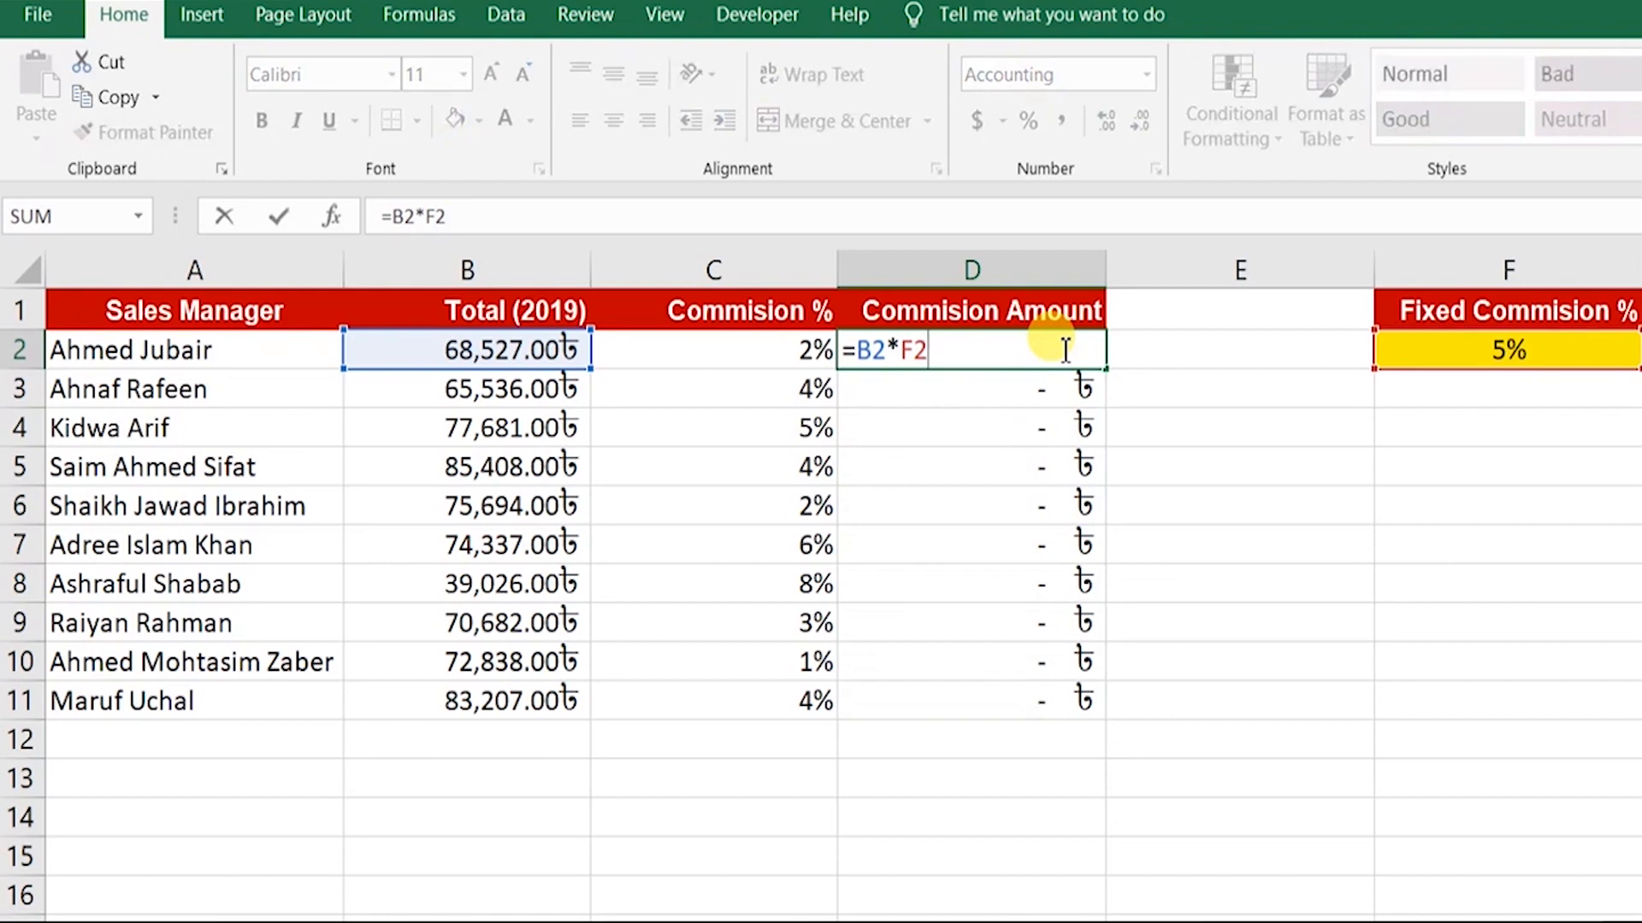
double_click(1062, 386)
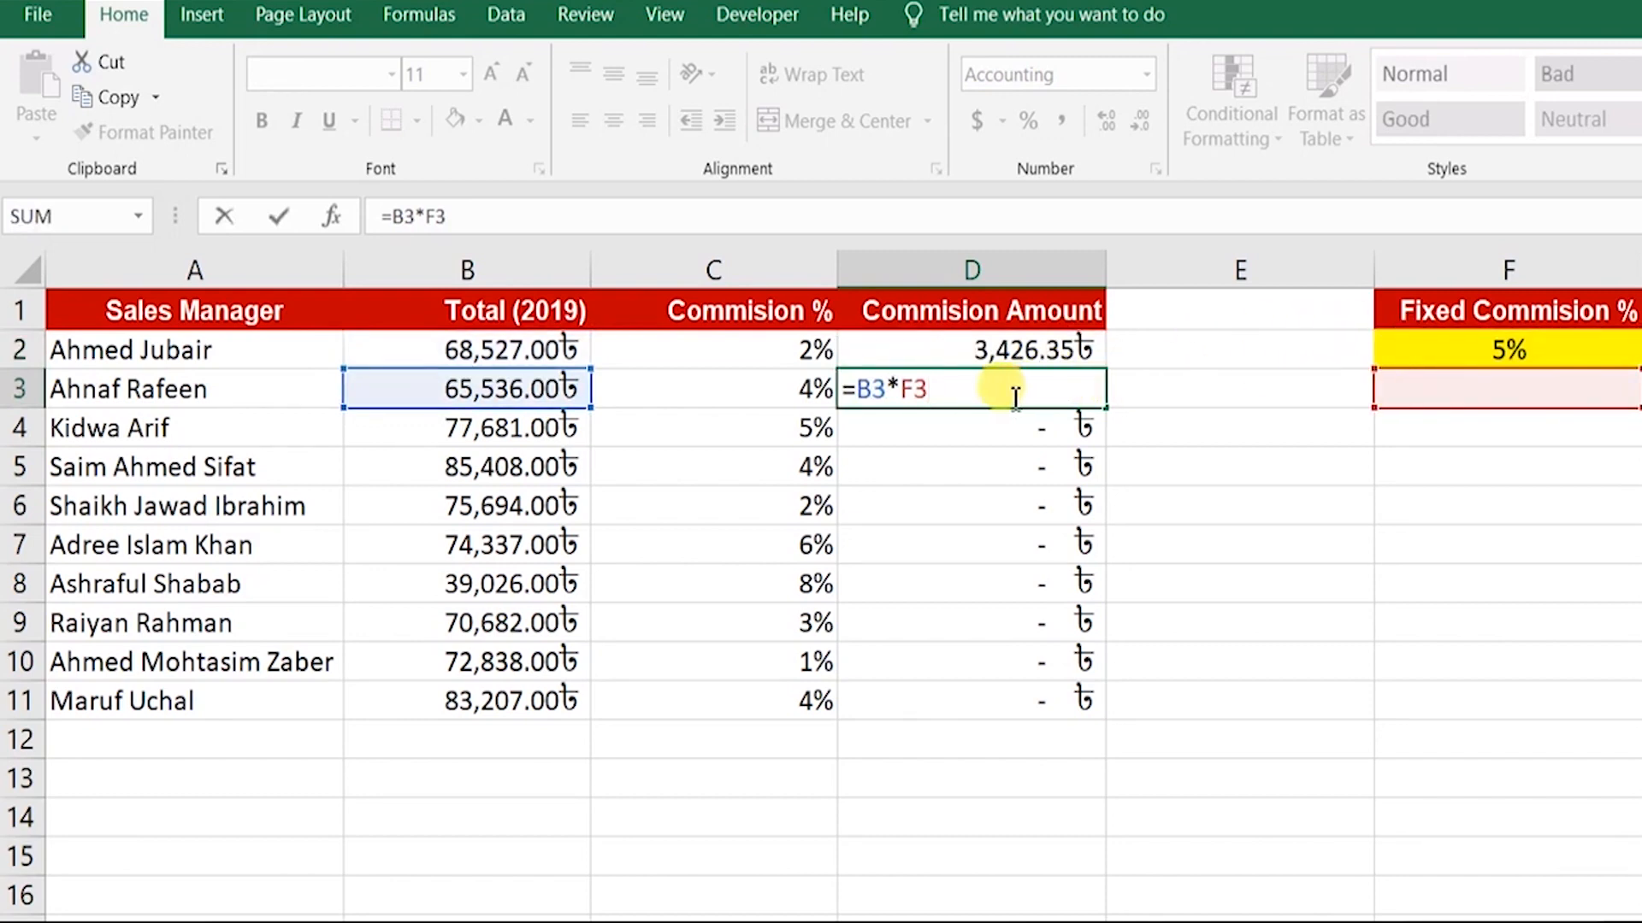
key("Return")
double_click(1048, 428)
key("Return")
double_click(1047, 464)
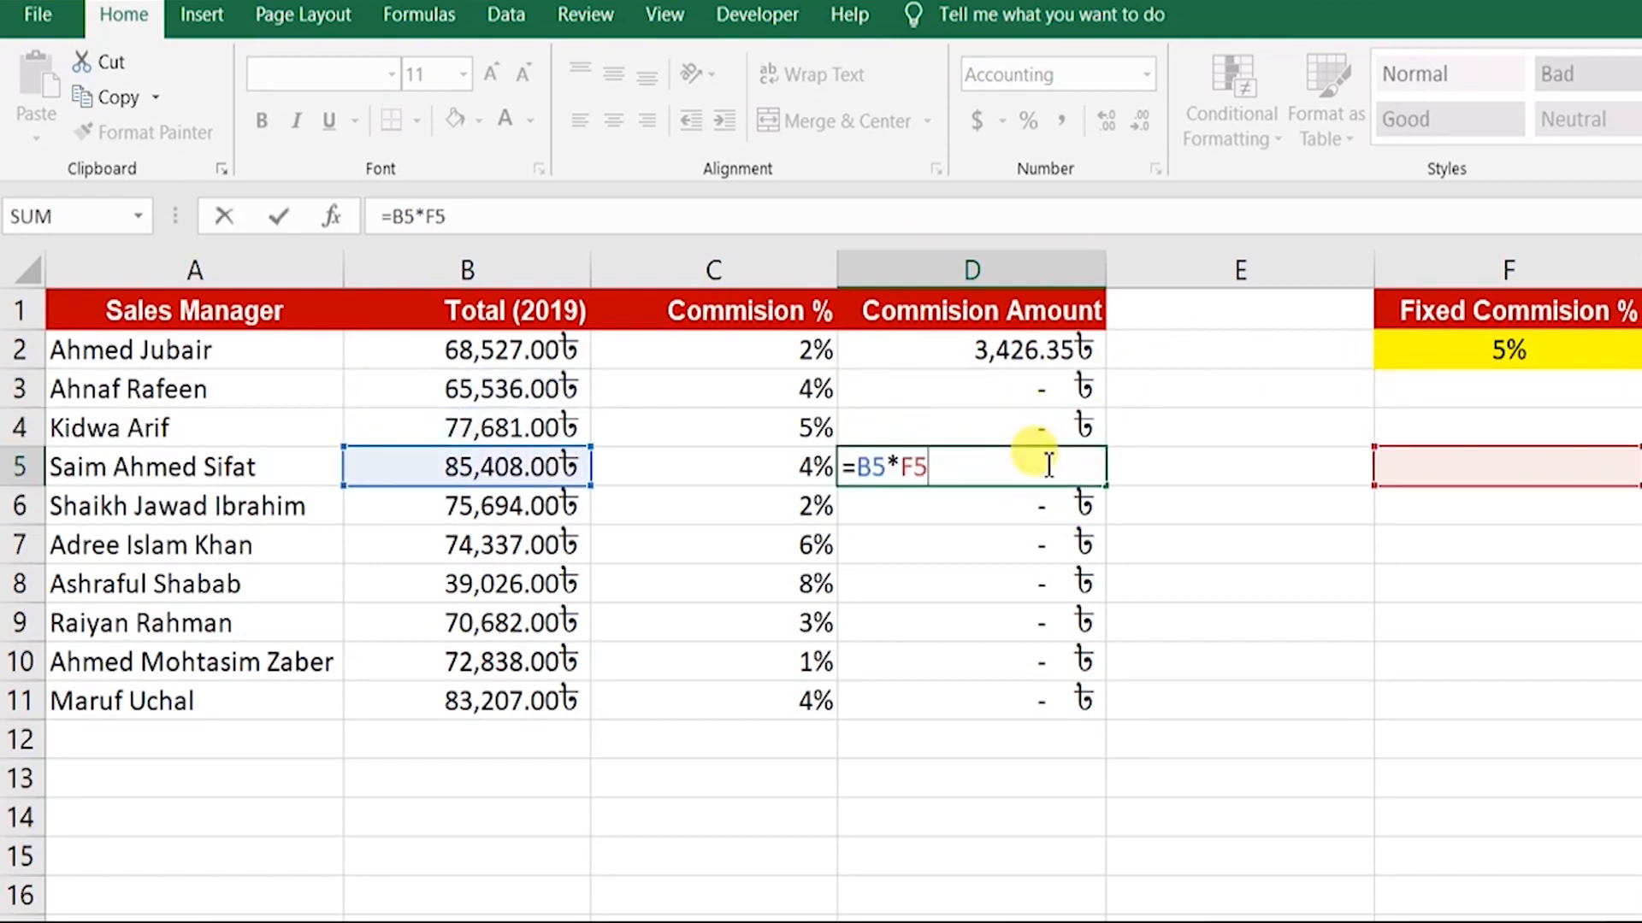
key("Return")
double_click(1050, 505)
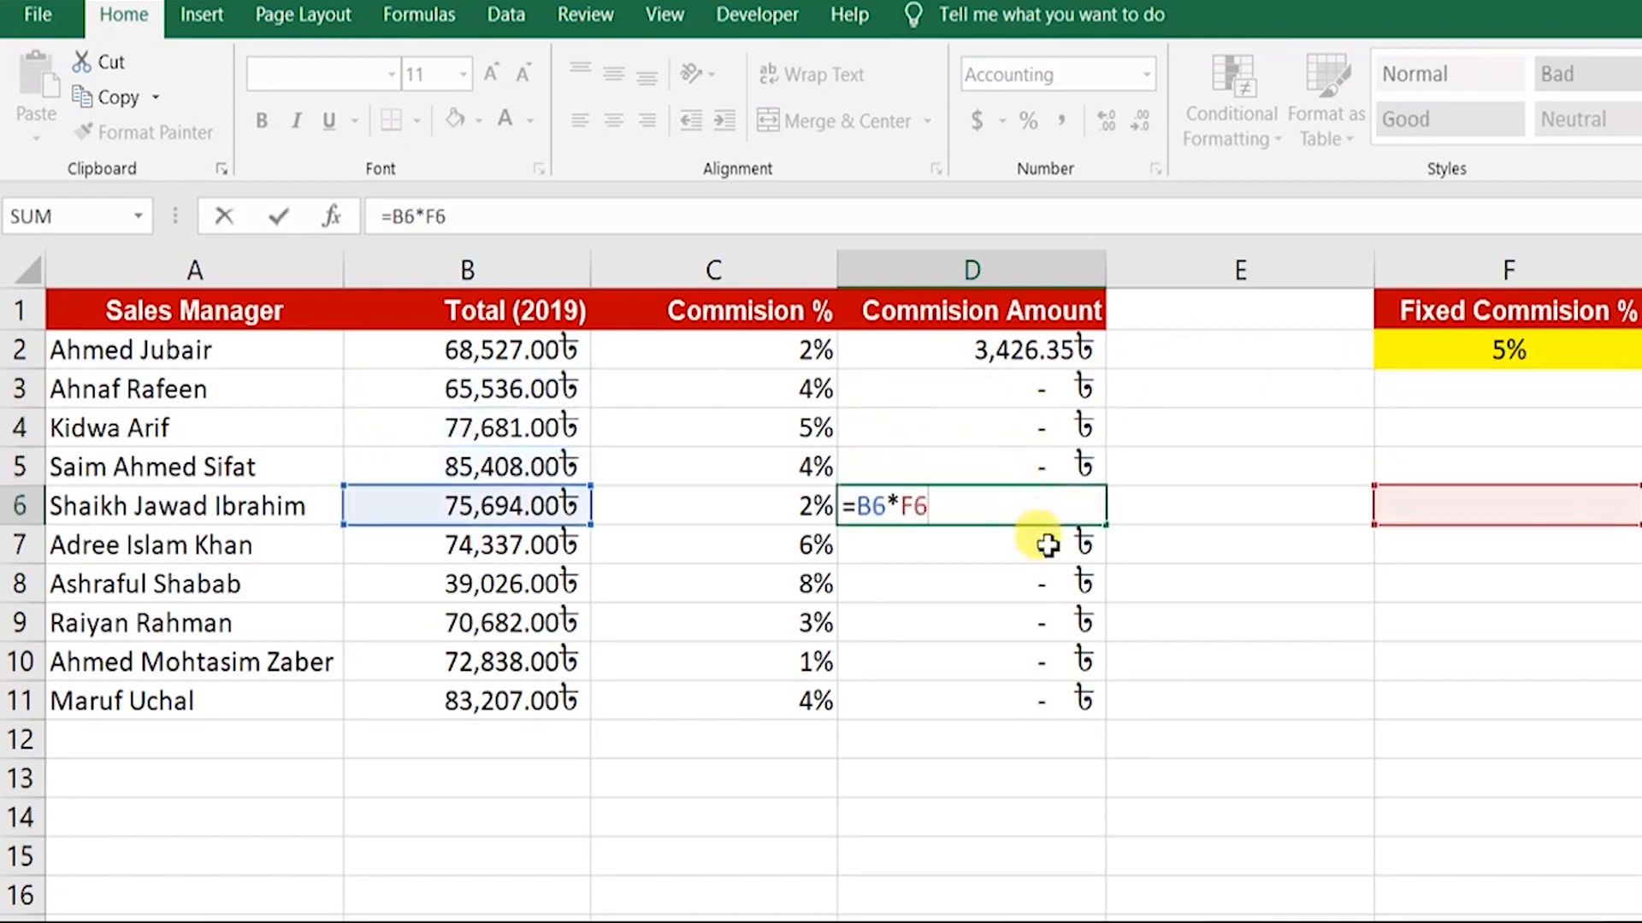
key("Return")
double_click(1050, 544)
key("Return")
double_click(1045, 588)
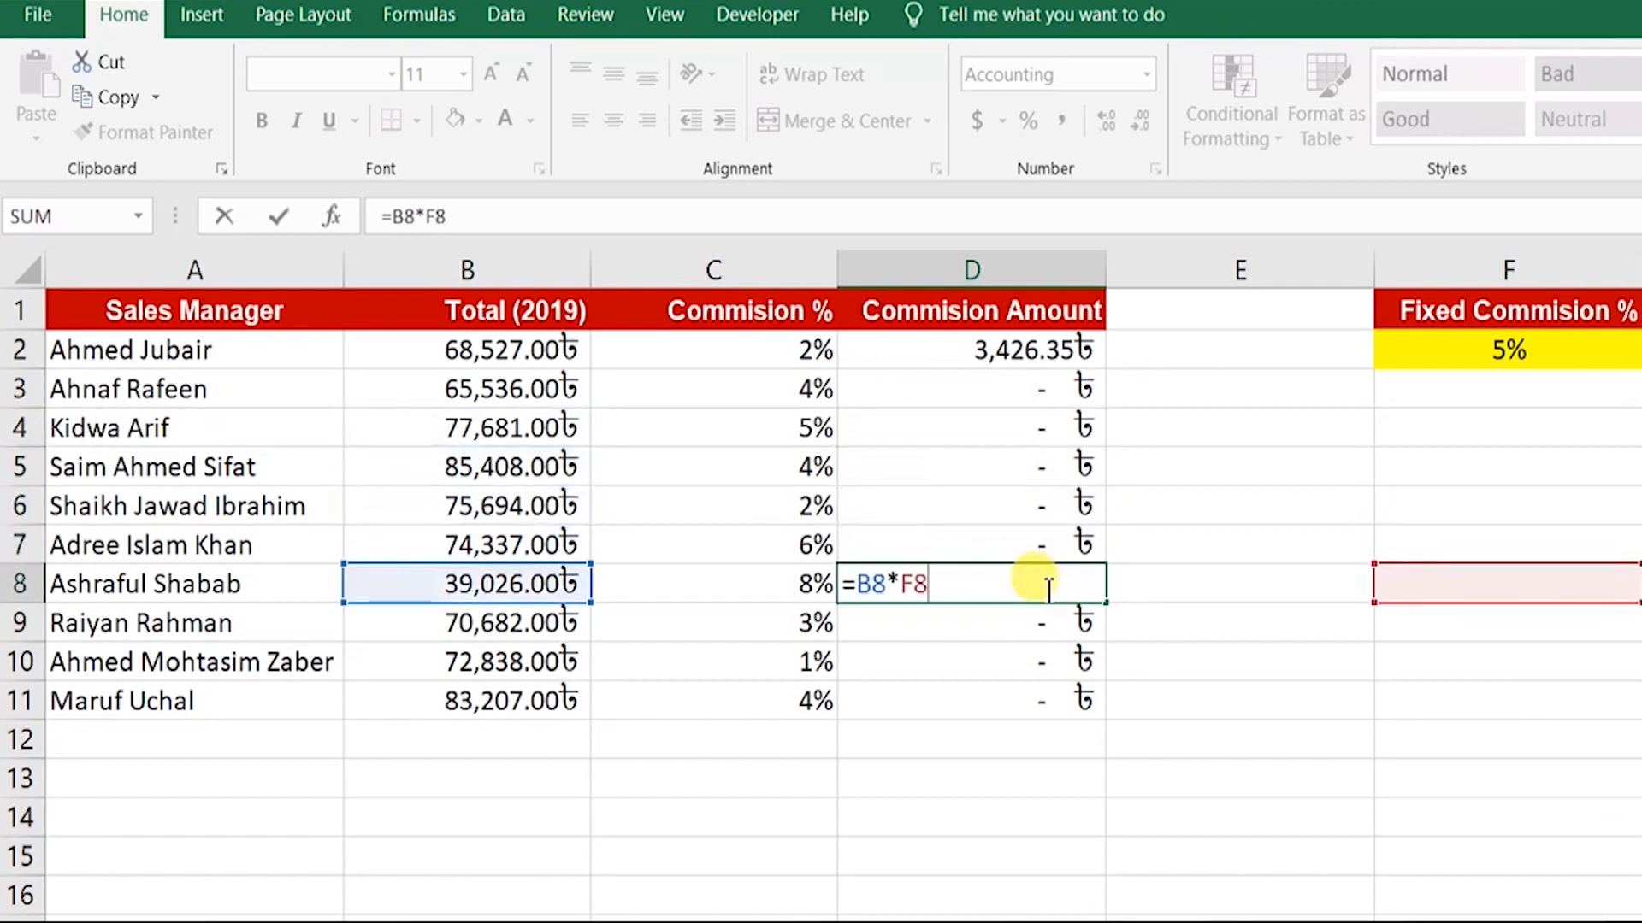
left_click(1055, 354)
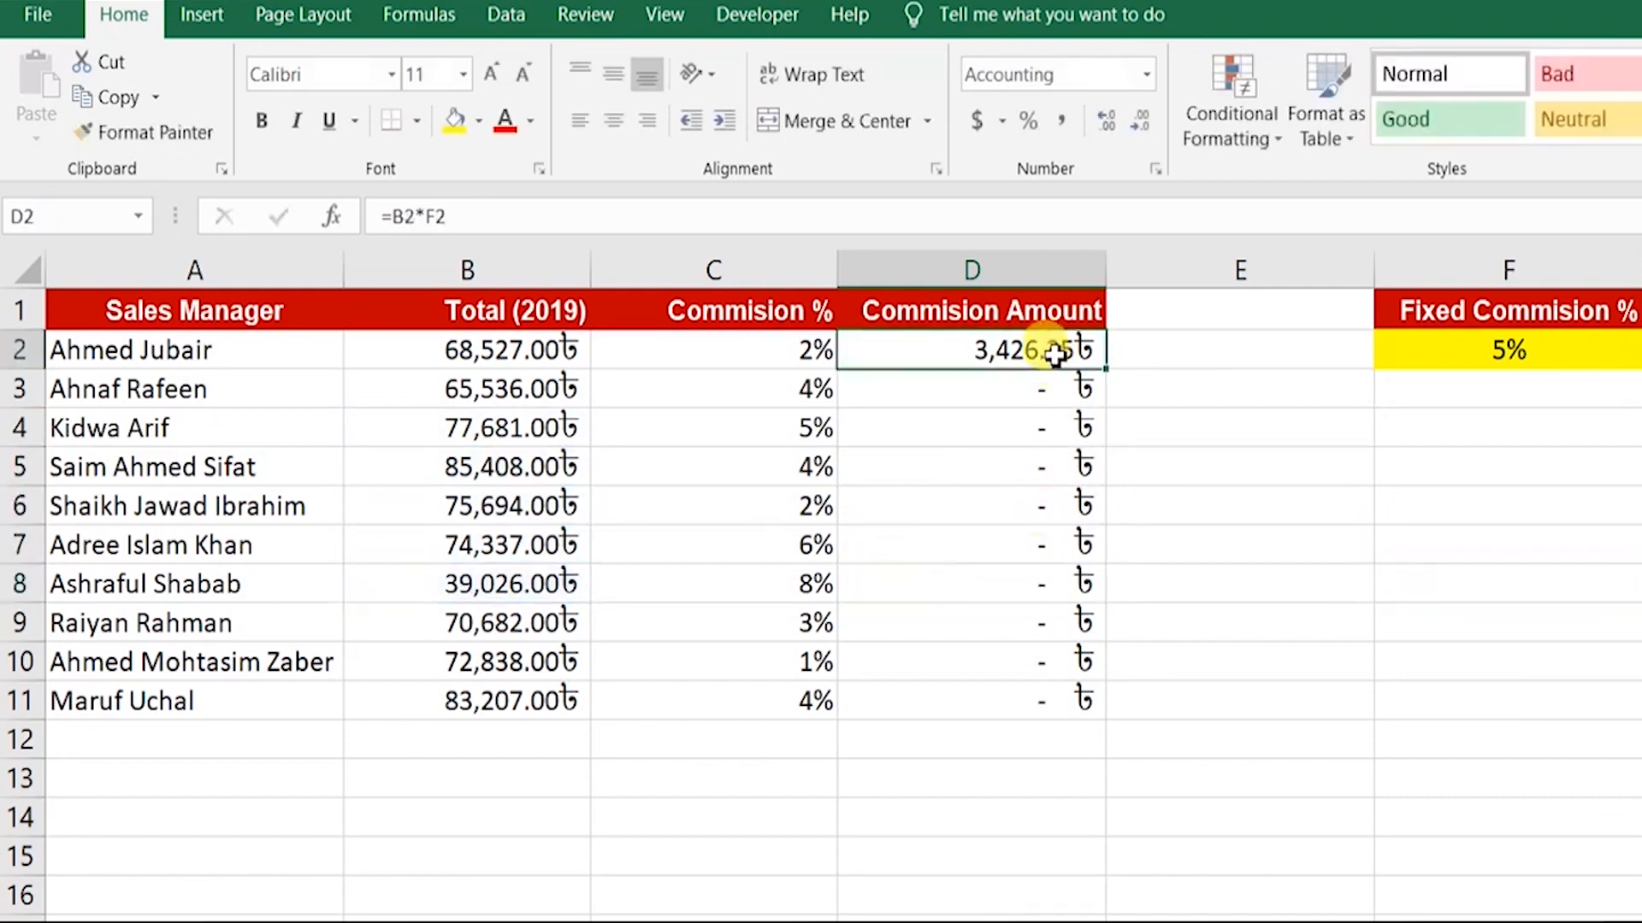
- Make the fixed commission reference in D2 absolute so the formula is =B2*$F$2
left_click(1419, 355)
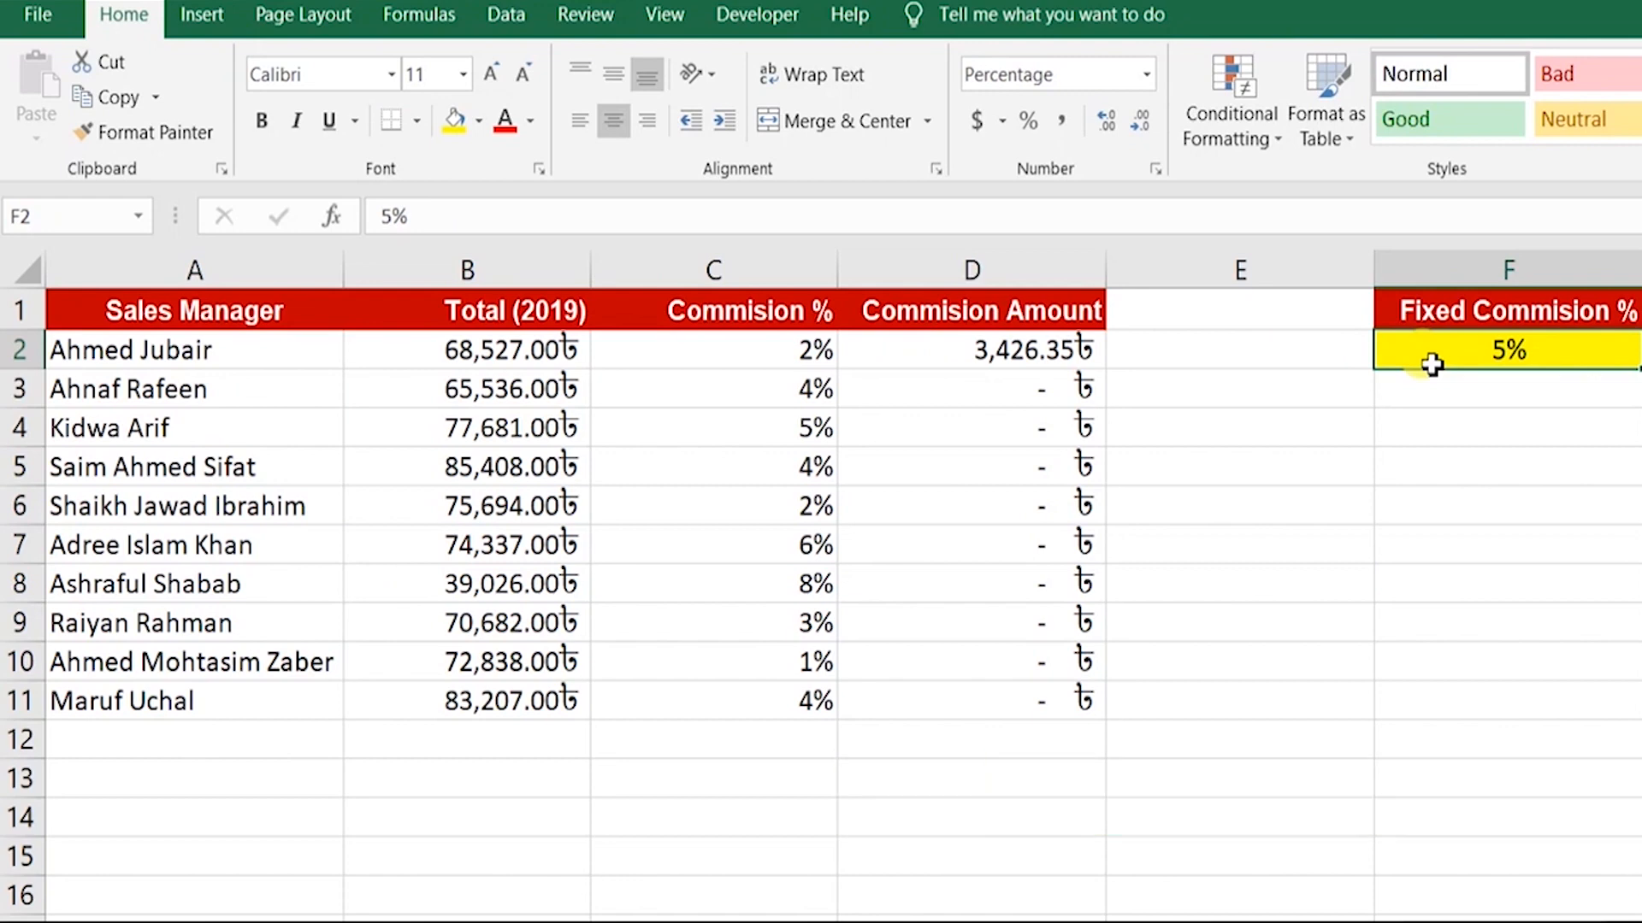
left_click(1058, 362)
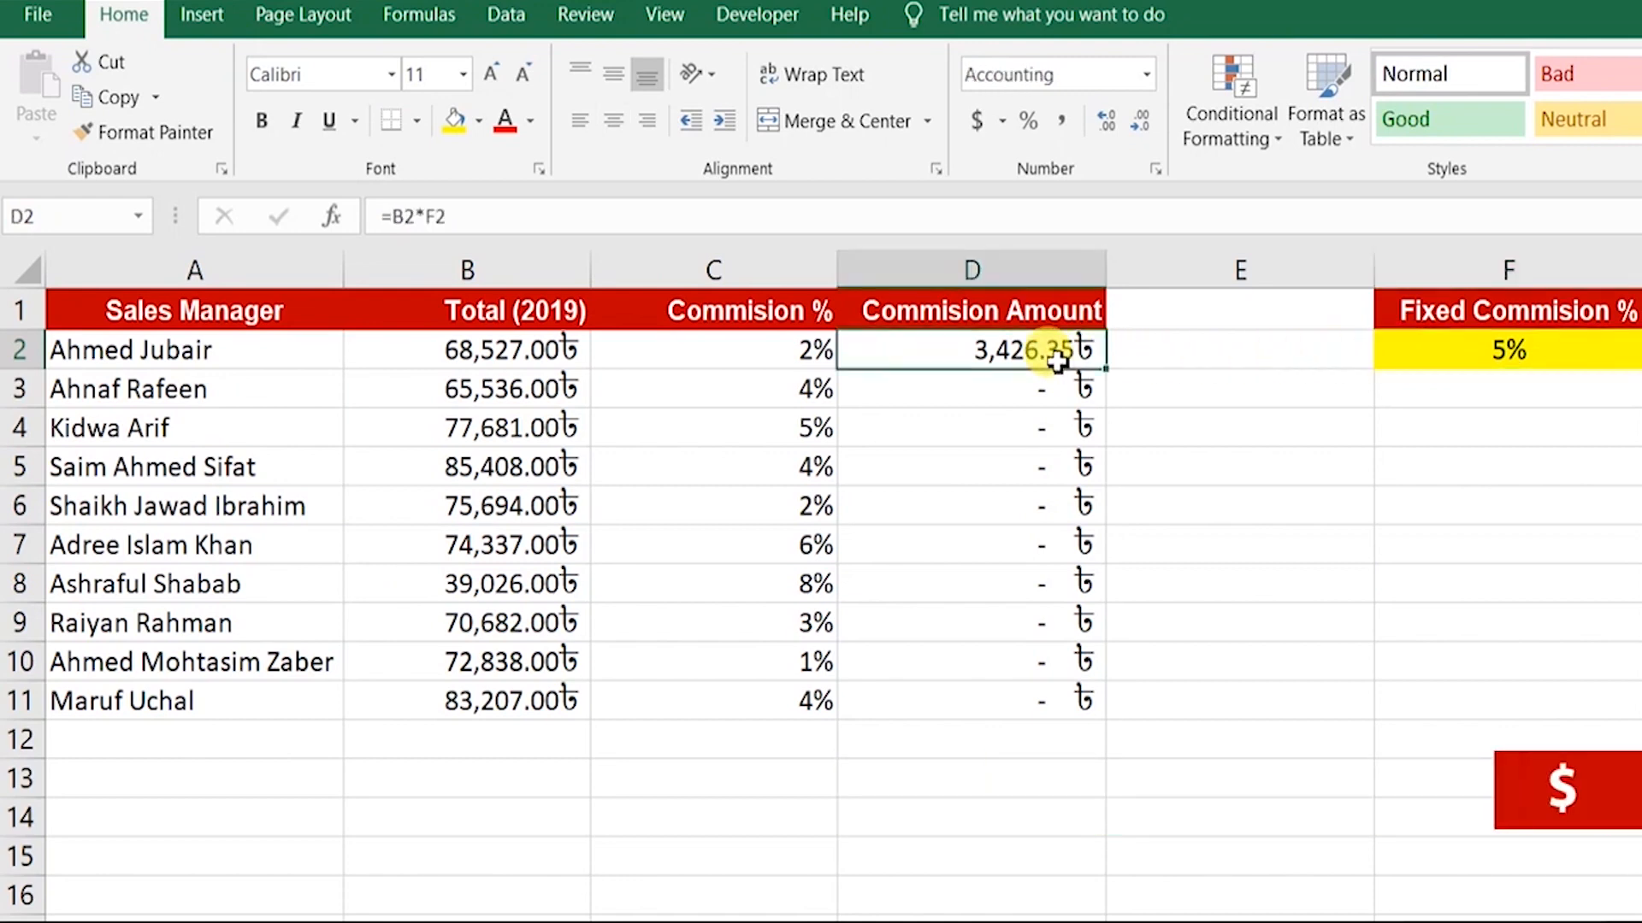
double_click(1058, 352)
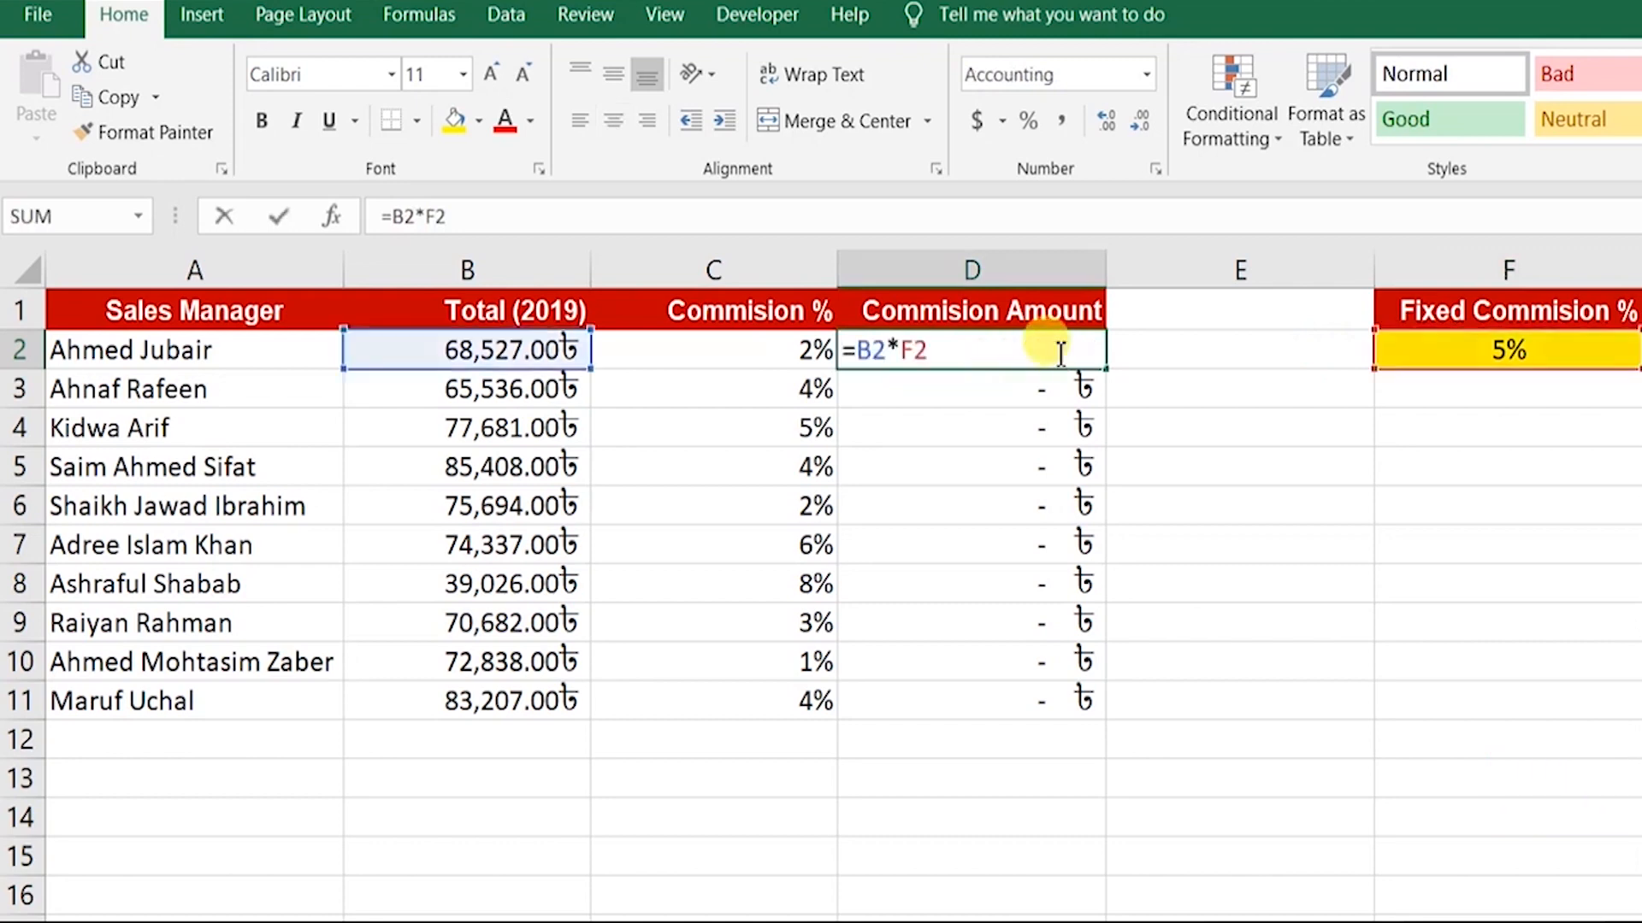
left_click(908, 352)
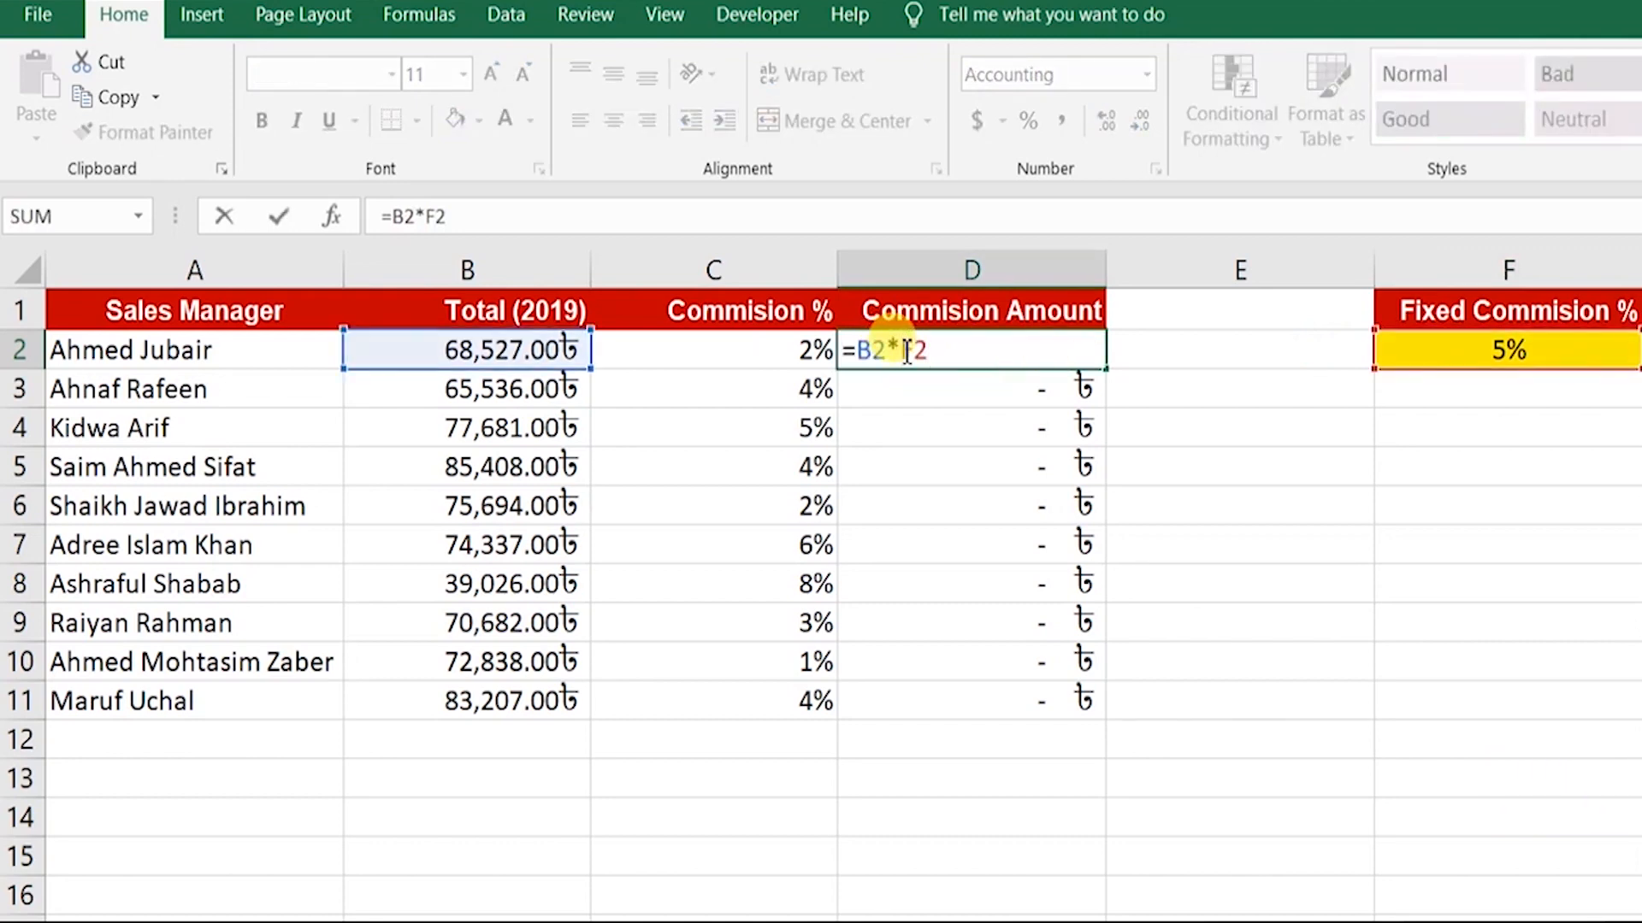
type("$")
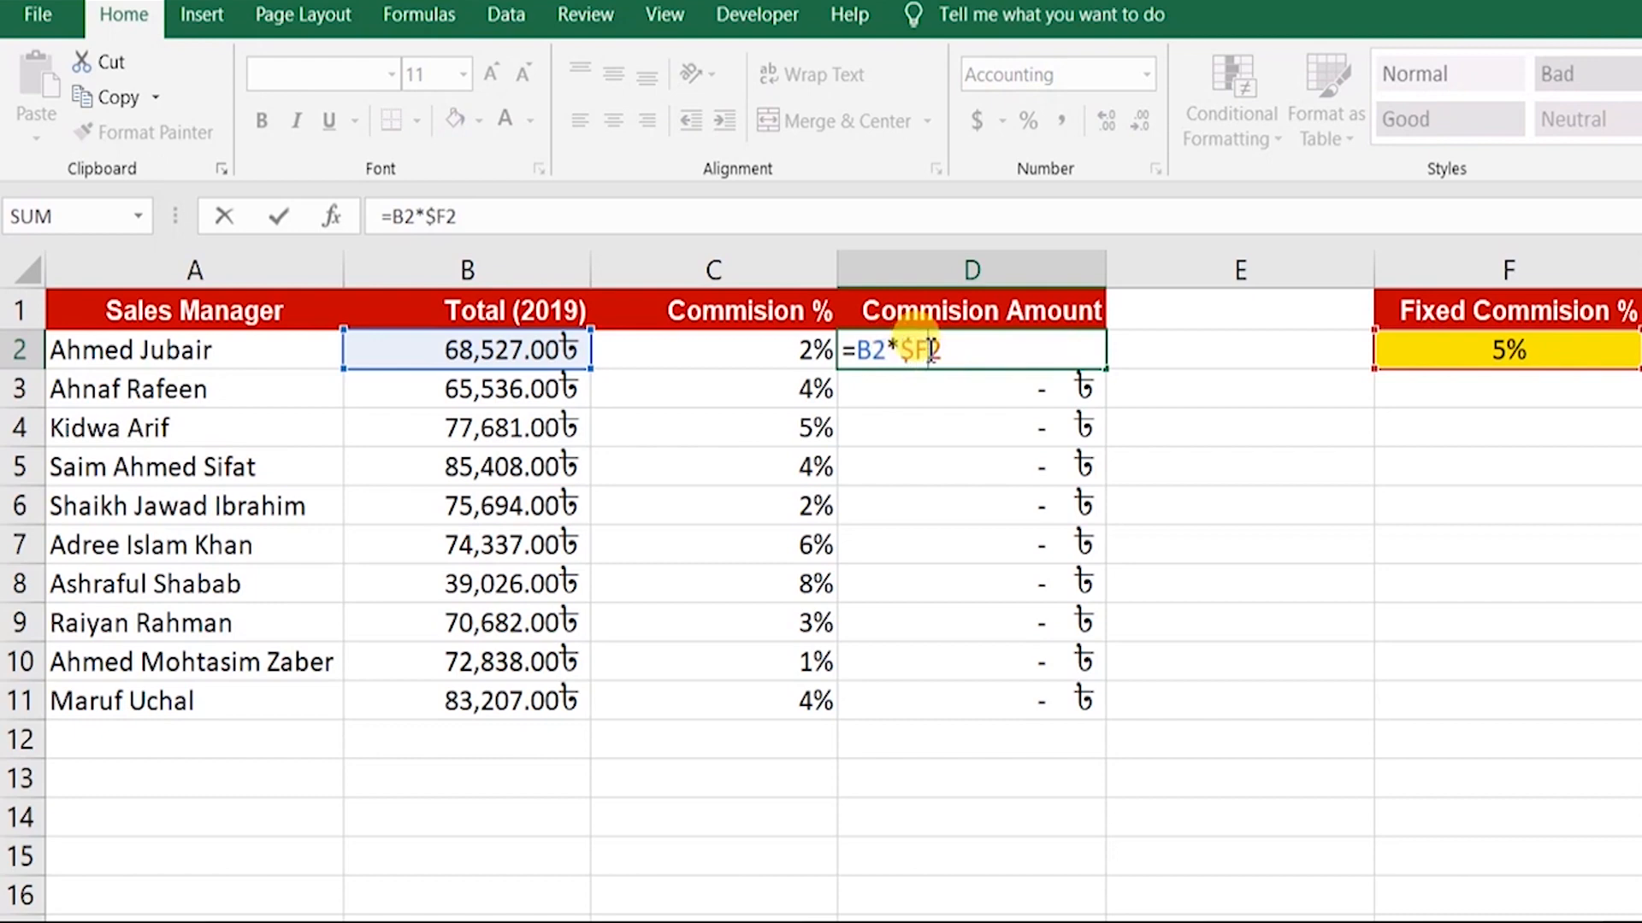
left_click(930, 350)
type("$")
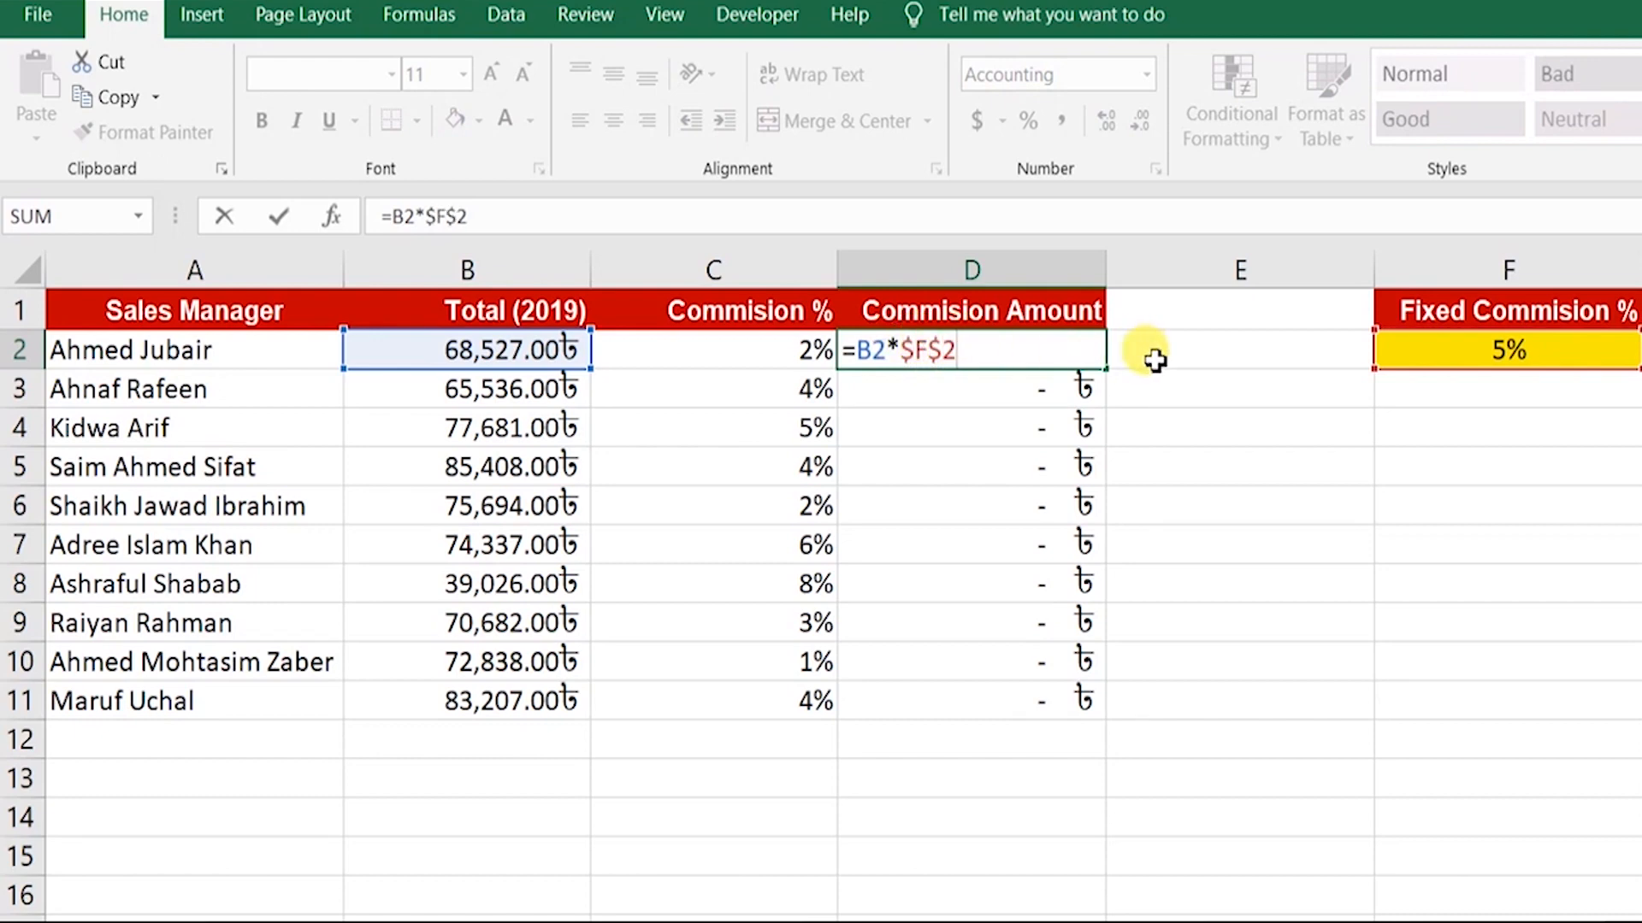
key("Return")
- Fill the D2 formula down the Commision Amount column through D11
left_click(1062, 356)
double_click(1106, 370)
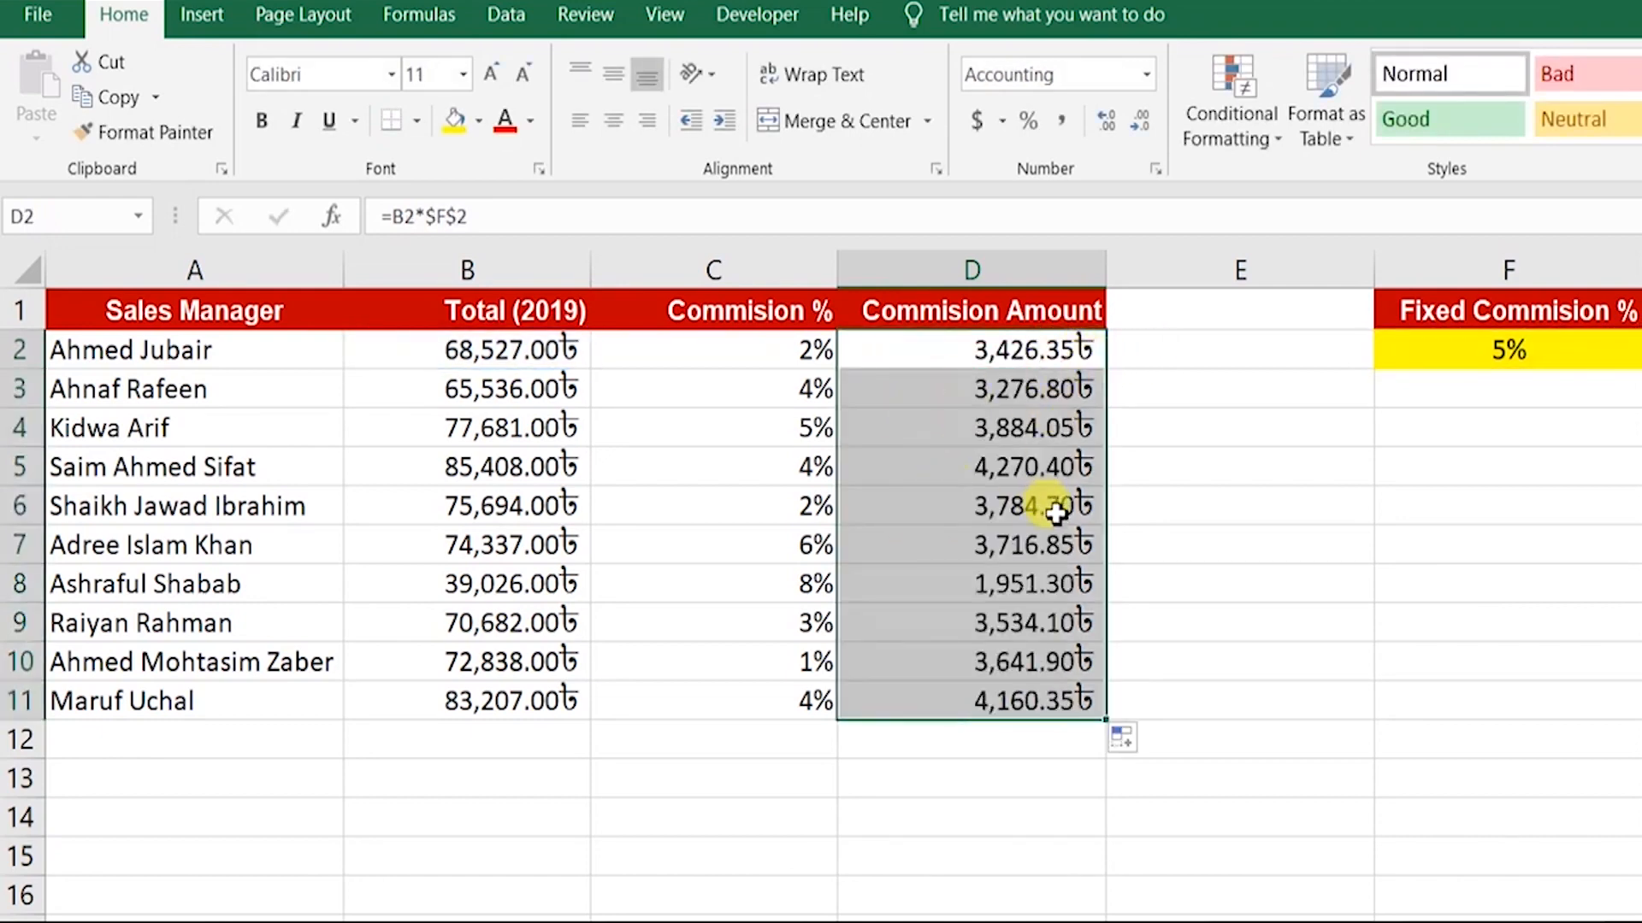
- Inspect the filled formulas from D3 through D9 to check their reference to the fixed commission cell, and return to D2
double_click(1069, 384)
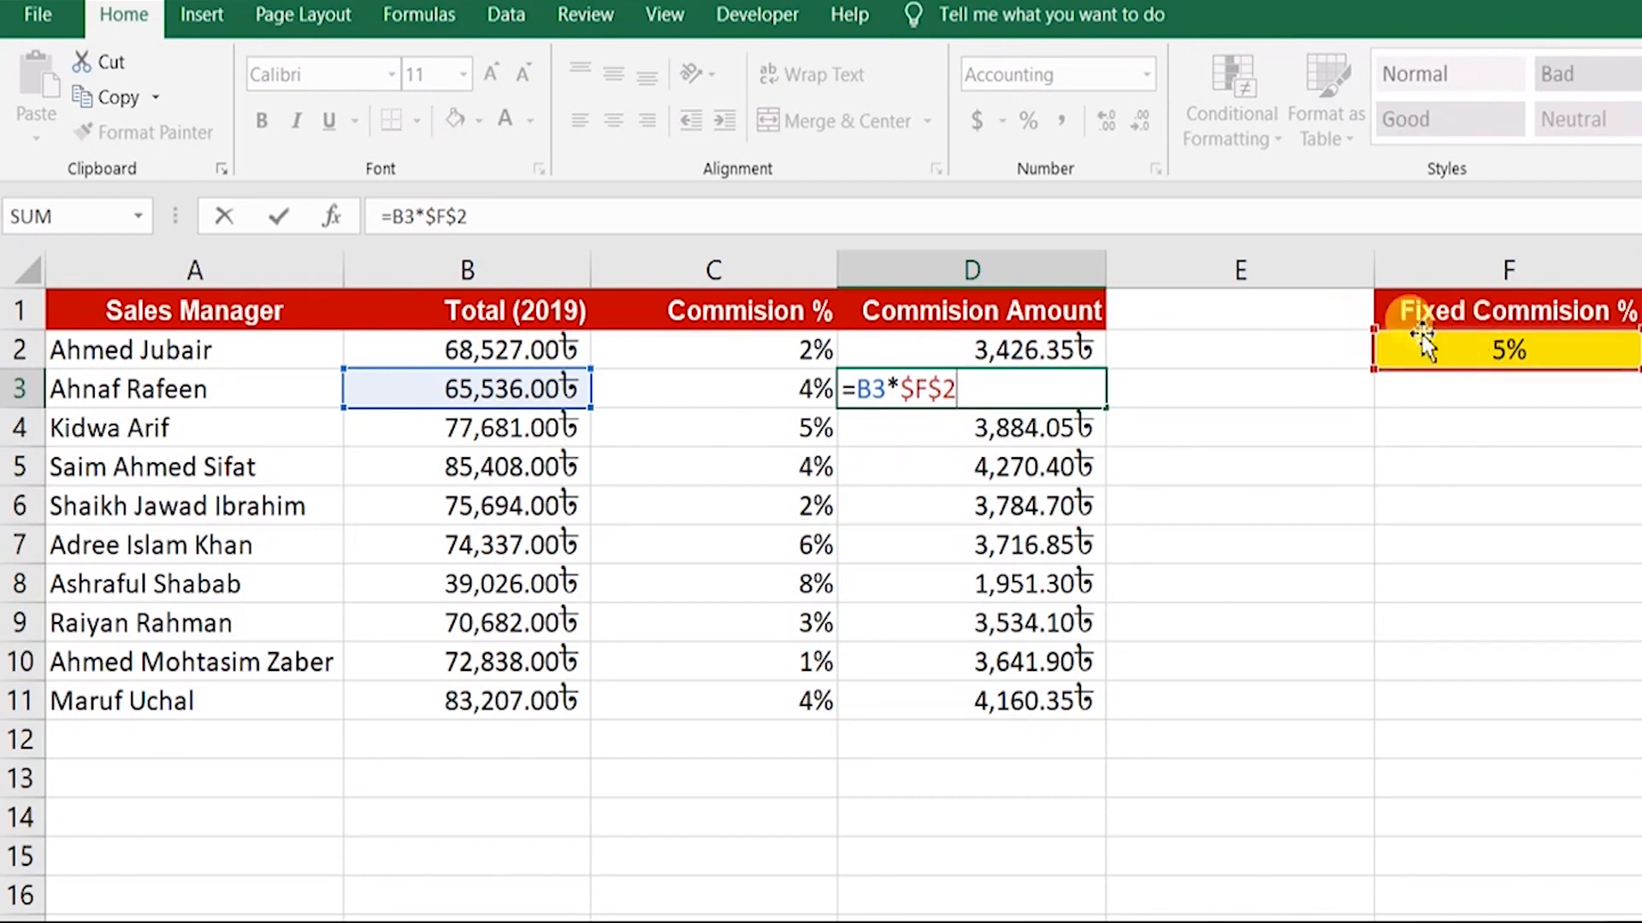
key("Return")
double_click(1033, 428)
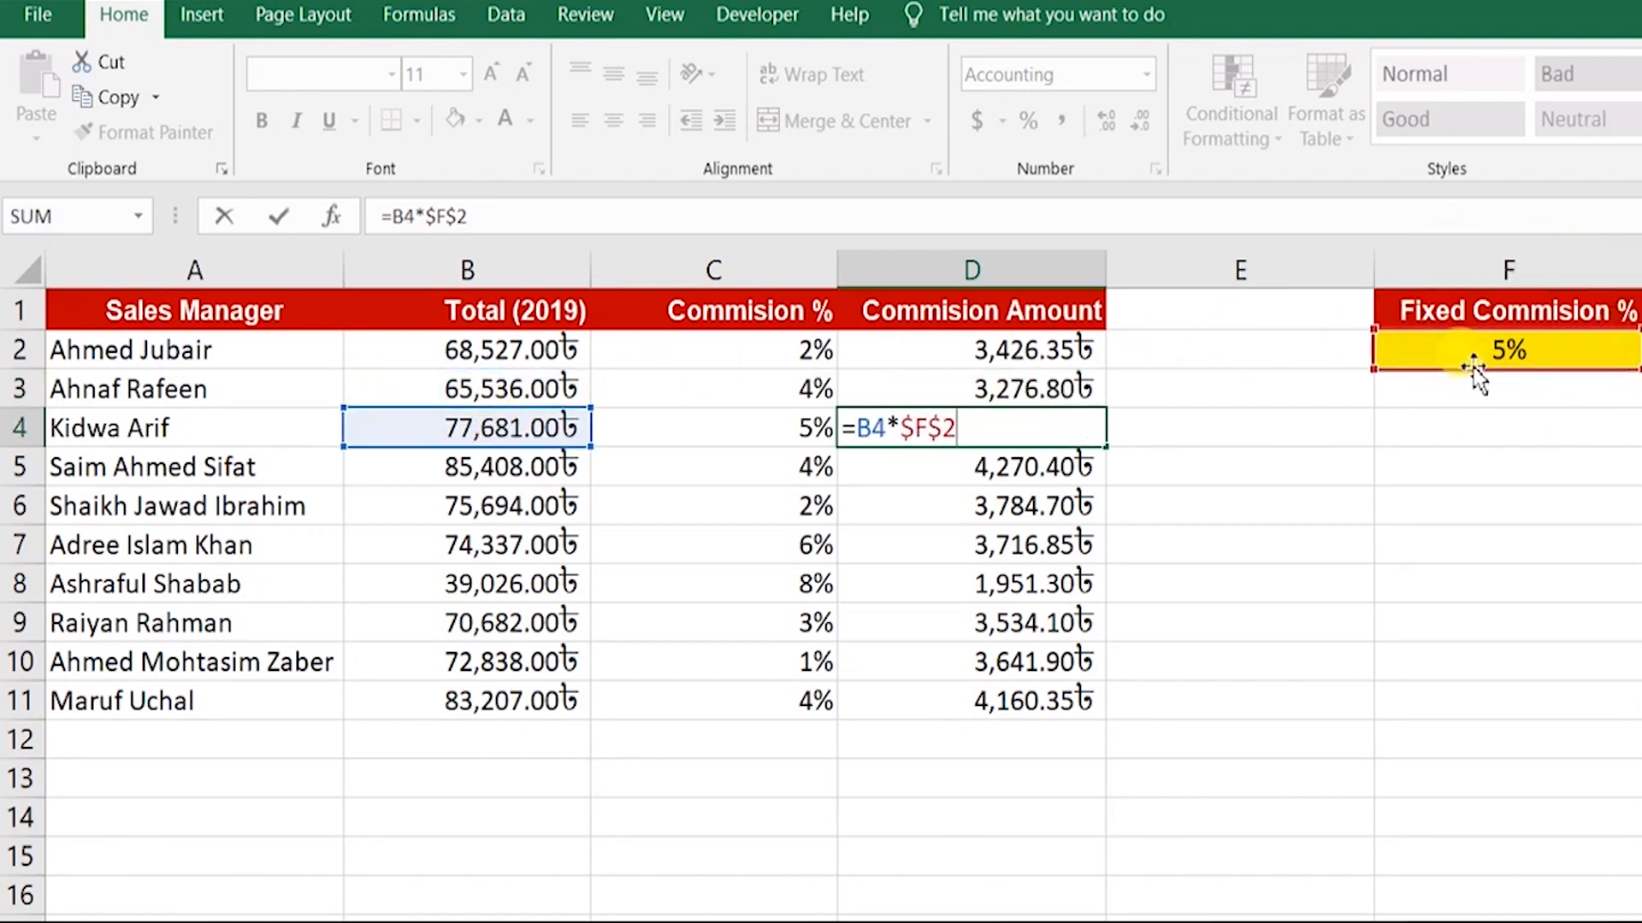
key("Return")
double_click(1054, 458)
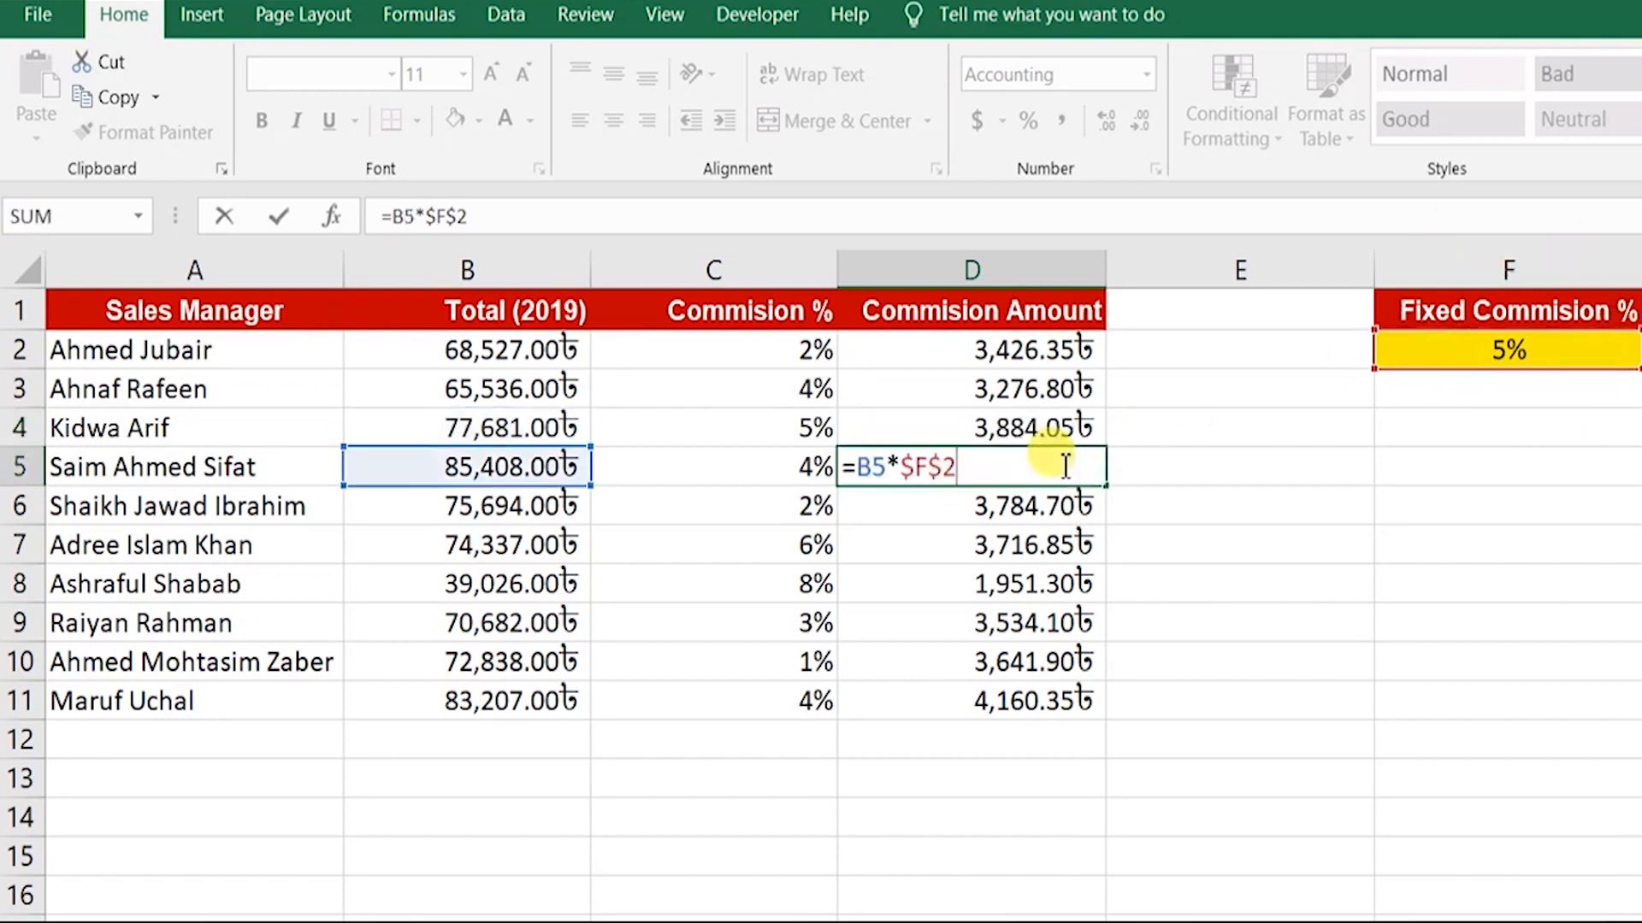
key("Return")
double_click(1059, 496)
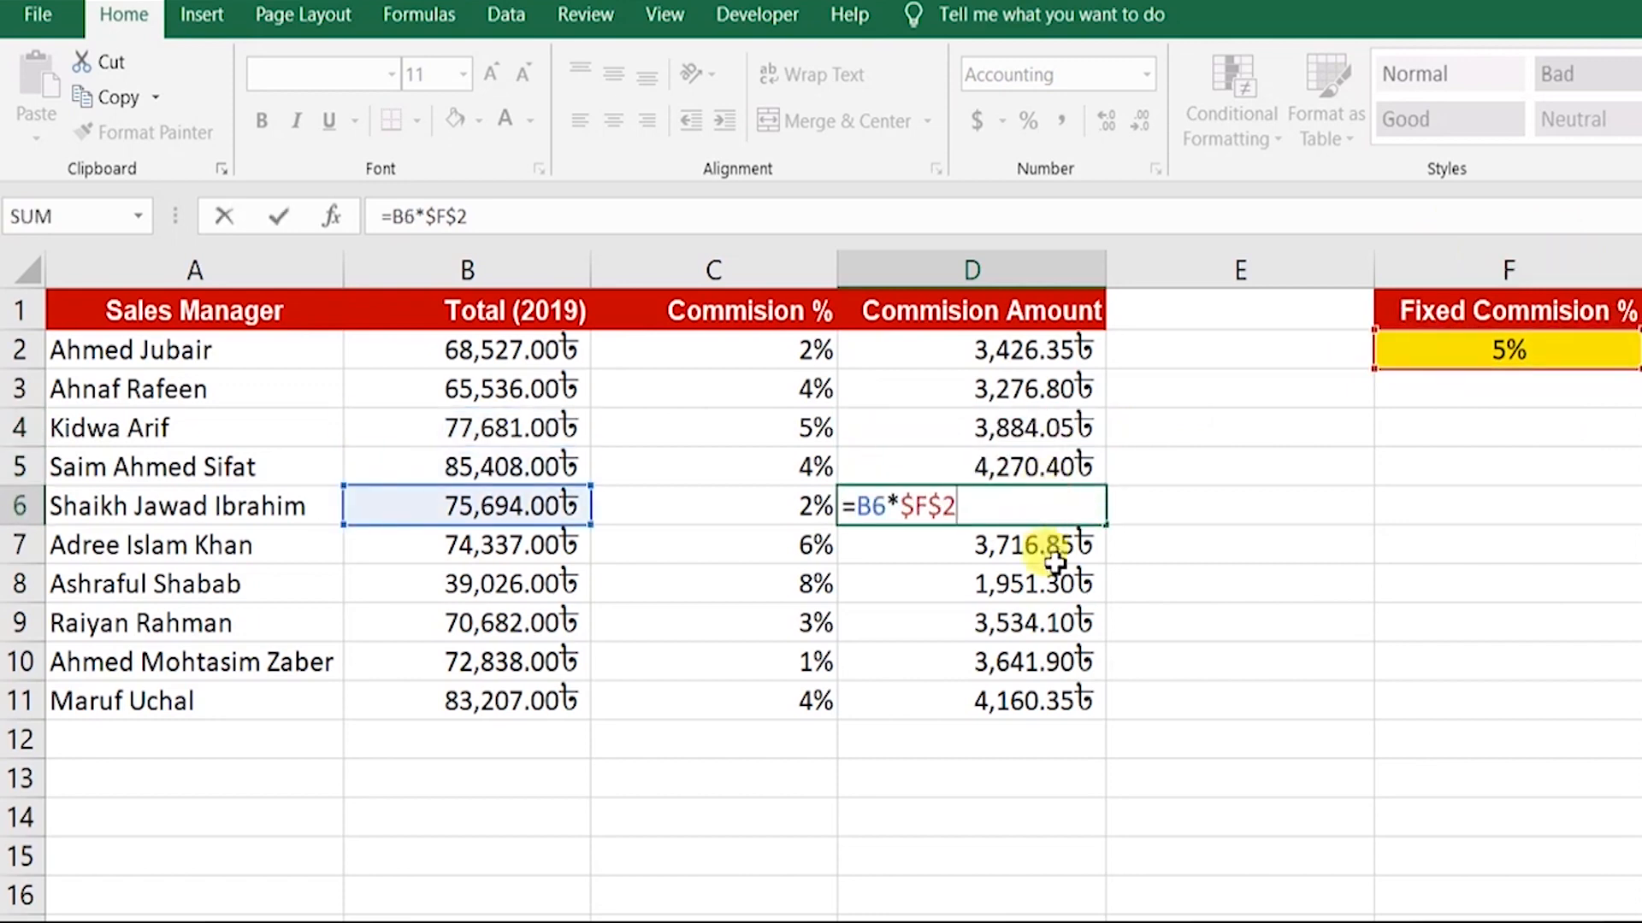
key("Return")
double_click(1055, 551)
key("Return")
double_click(1051, 578)
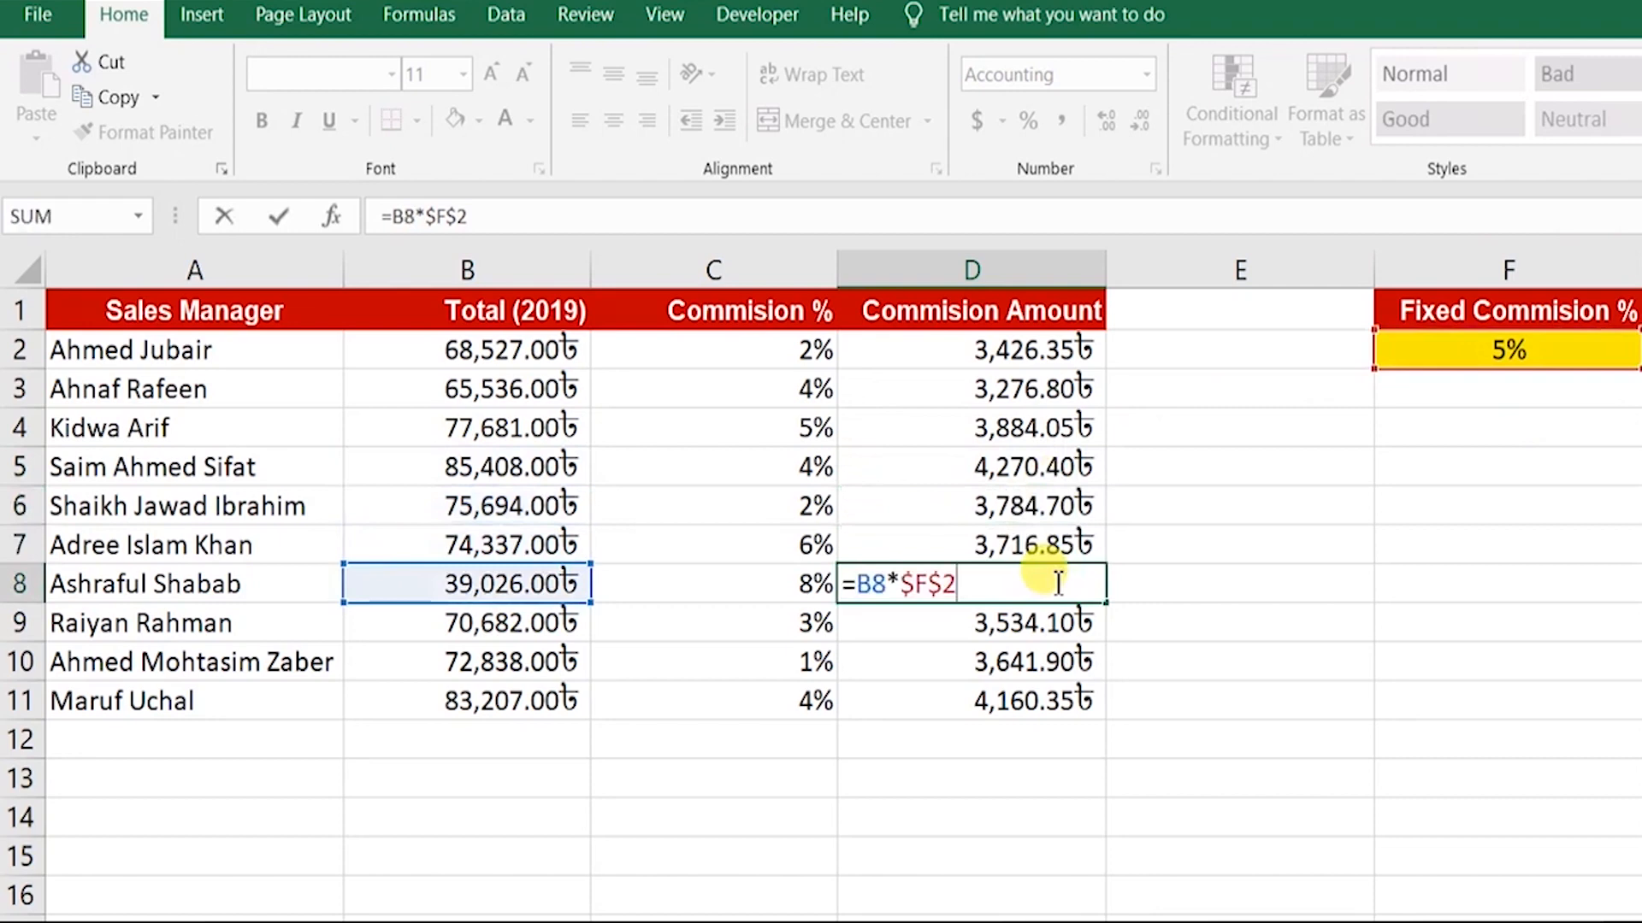
key("Return")
double_click(1053, 622)
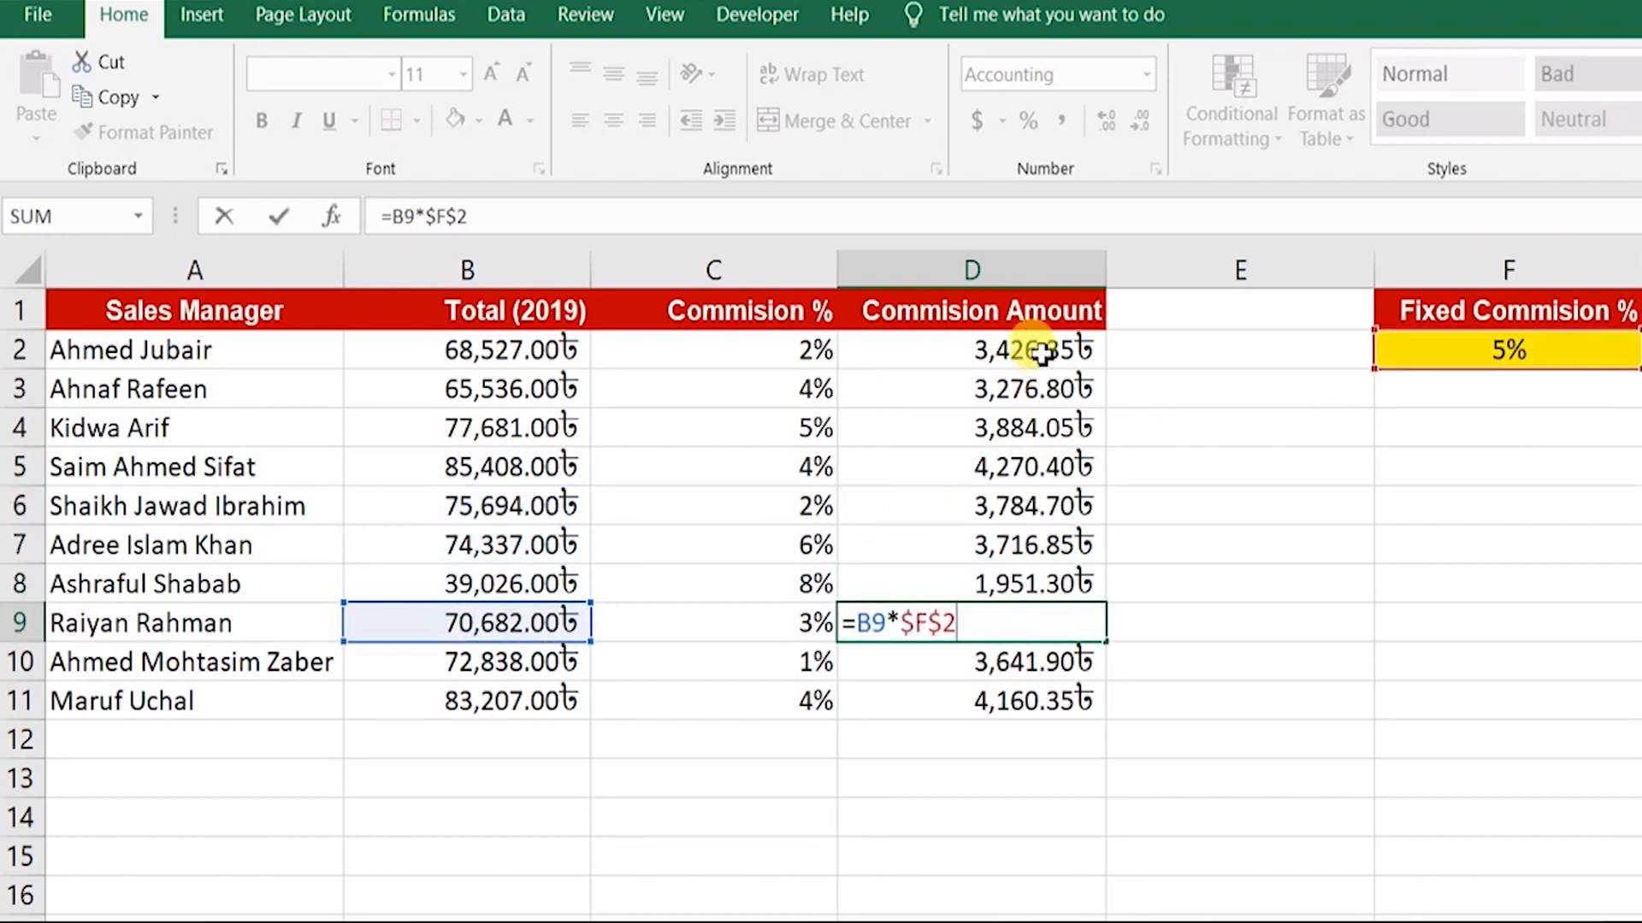
left_click(1044, 343)
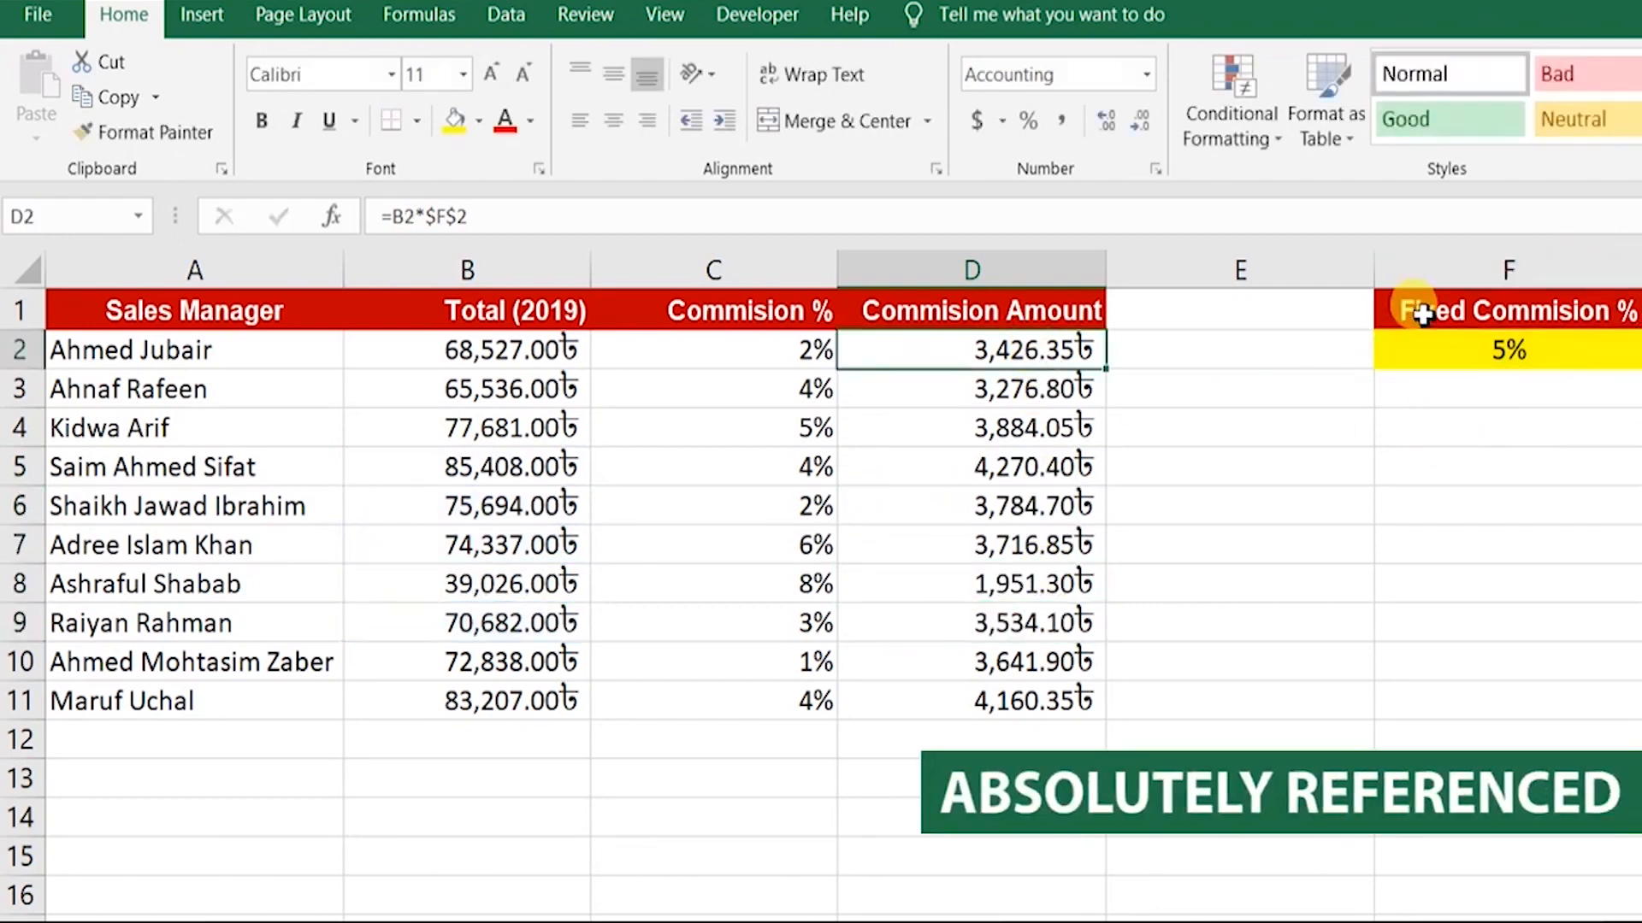